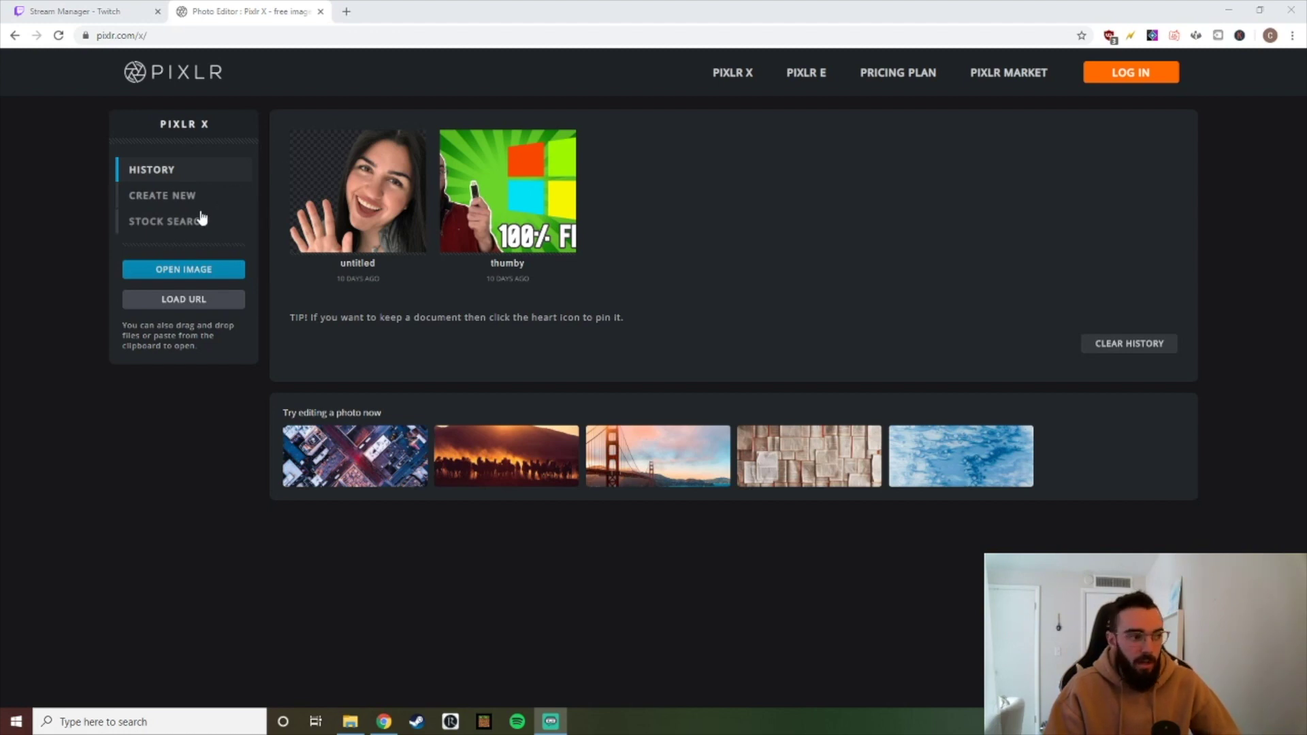
Step: Create a blank transparent 1920x1080 canvas from the Full HD preset
click(140, 199)
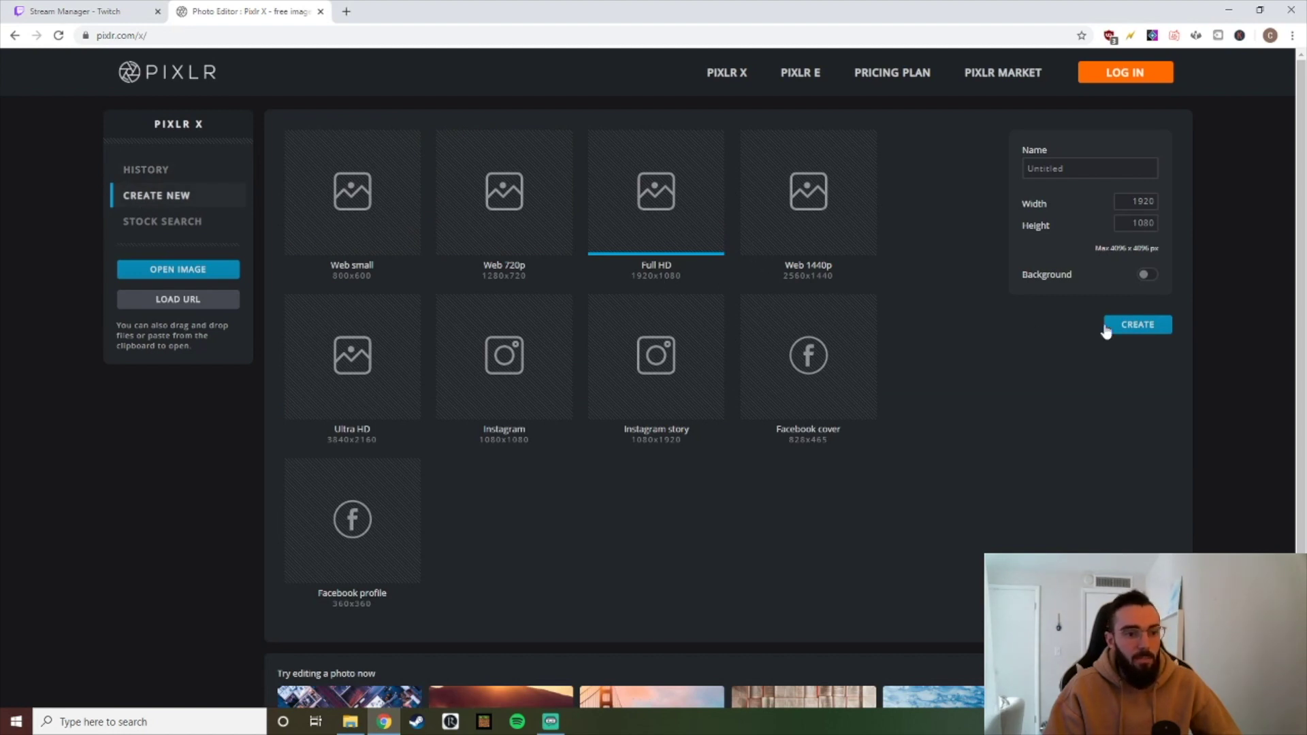
click(1139, 325)
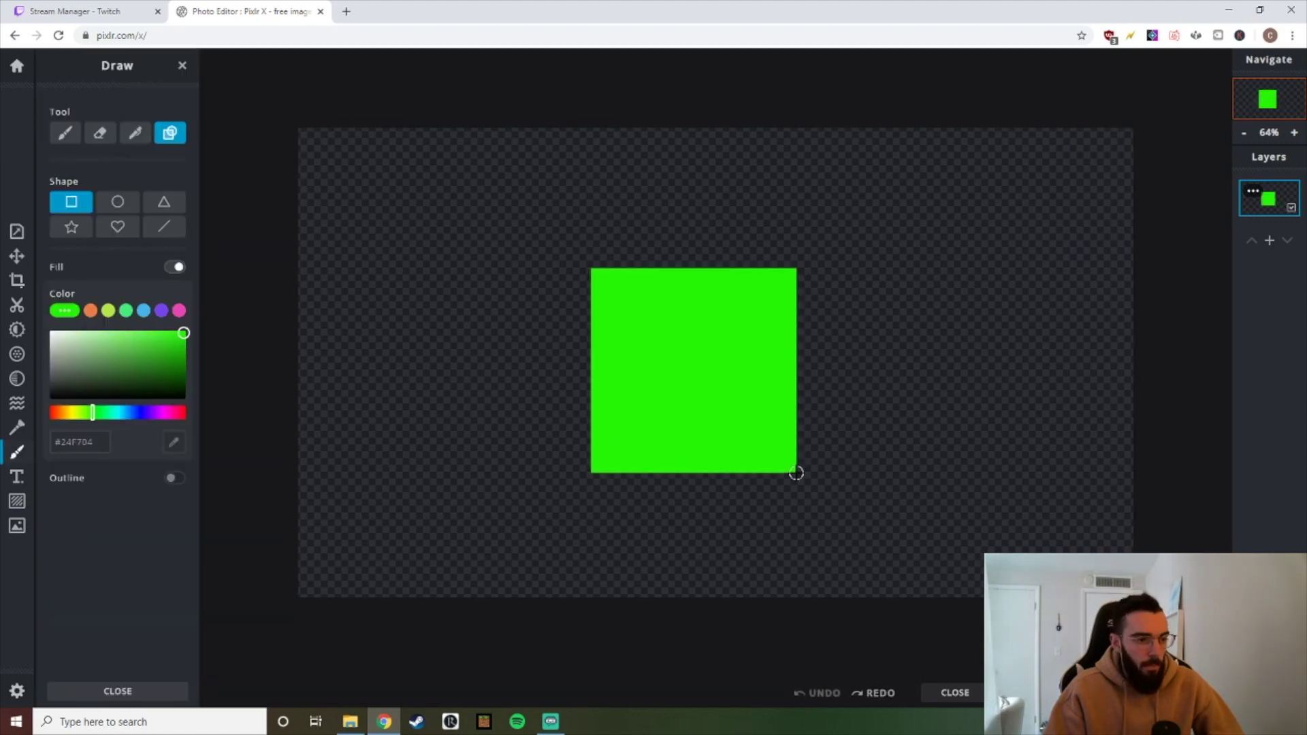
Step: Draw a green square with a smaller yellow square inside, then centre the outlined white '2' on it
drag(795, 469, 789, 473)
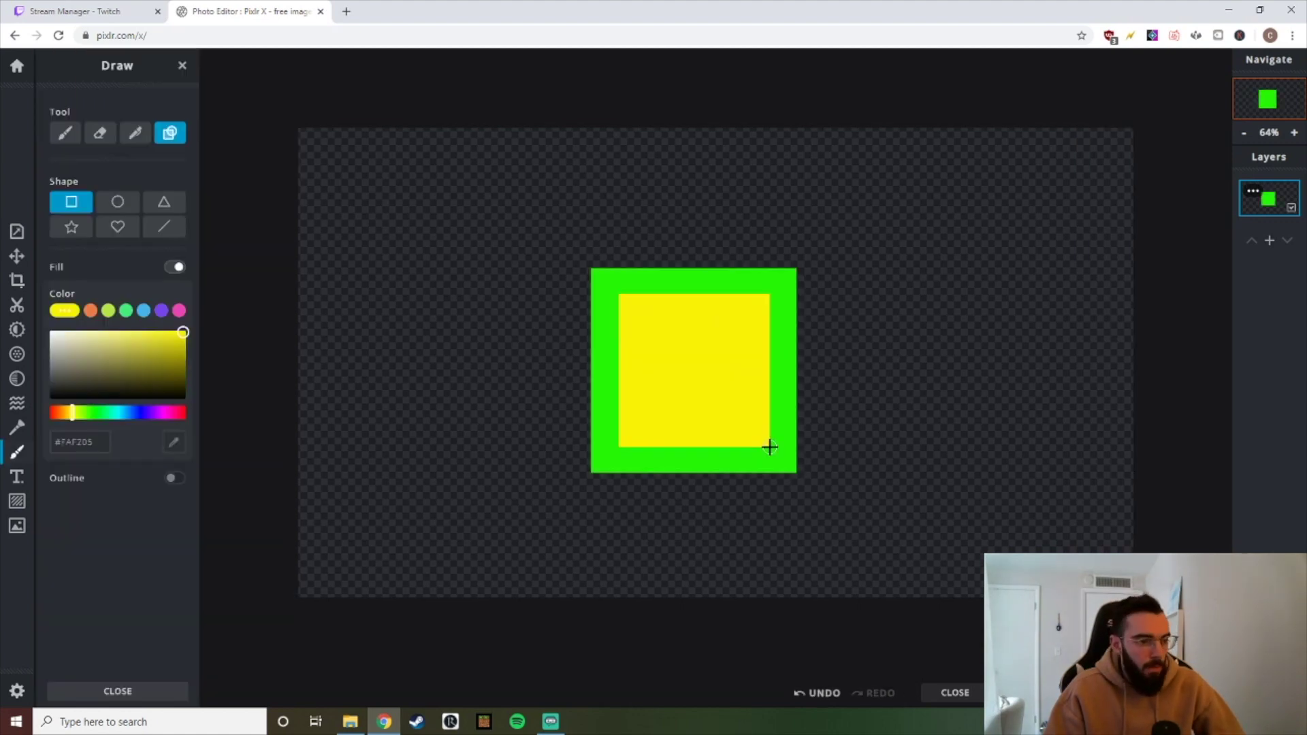
drag(767, 443, 766, 444)
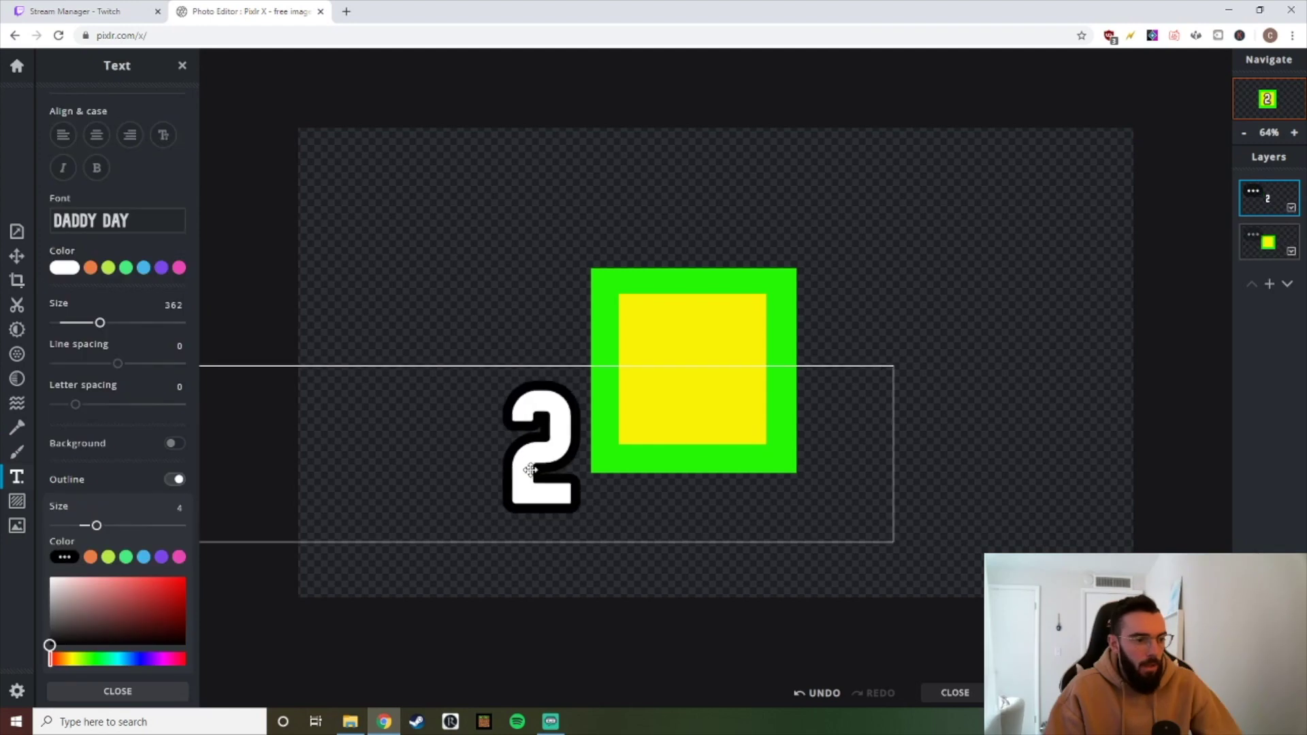
drag(531, 470, 679, 393)
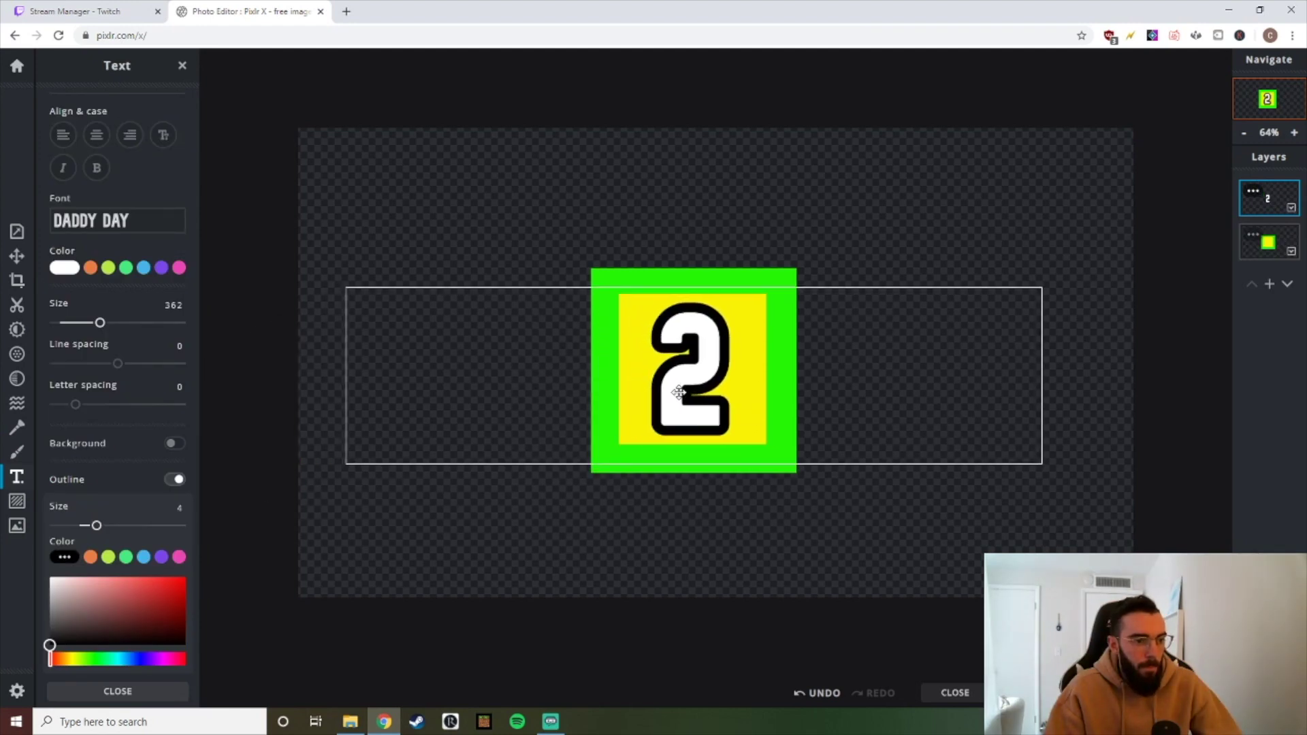
click(501, 470)
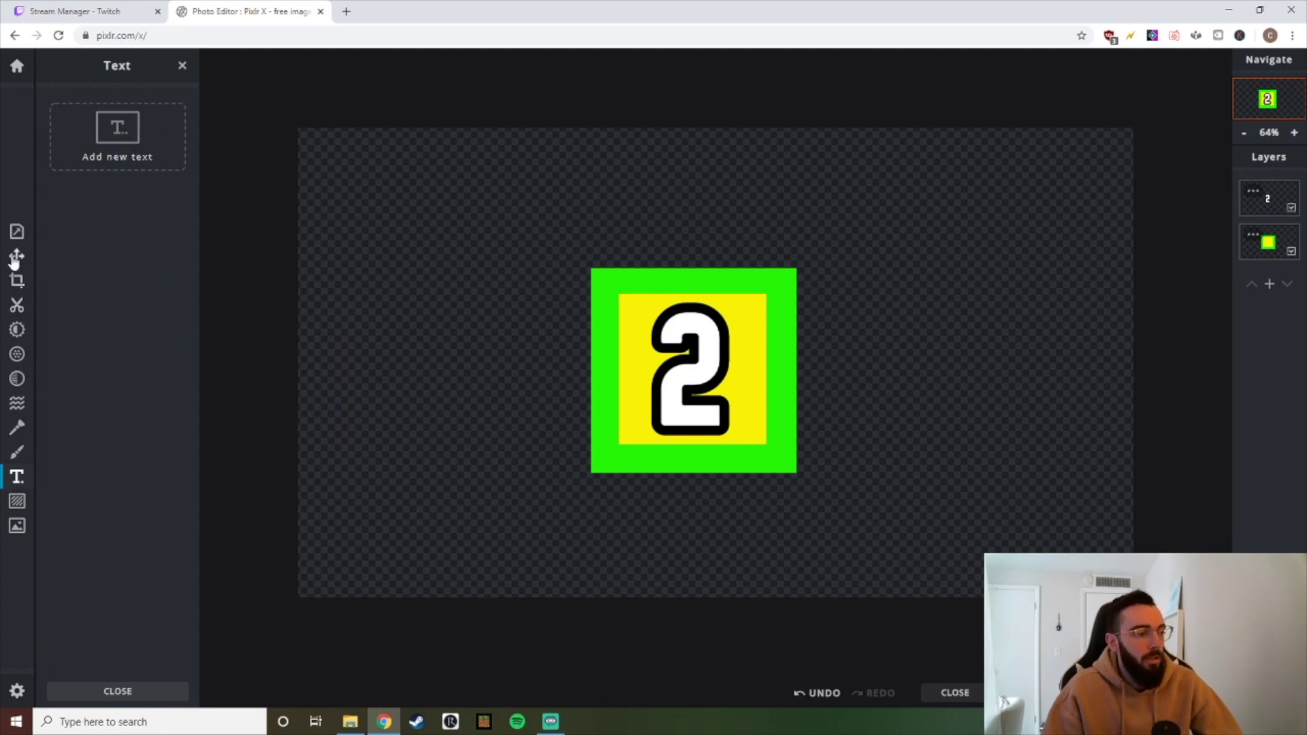
Step: Set a 484x484 crop and position it over the emote square
click(16, 281)
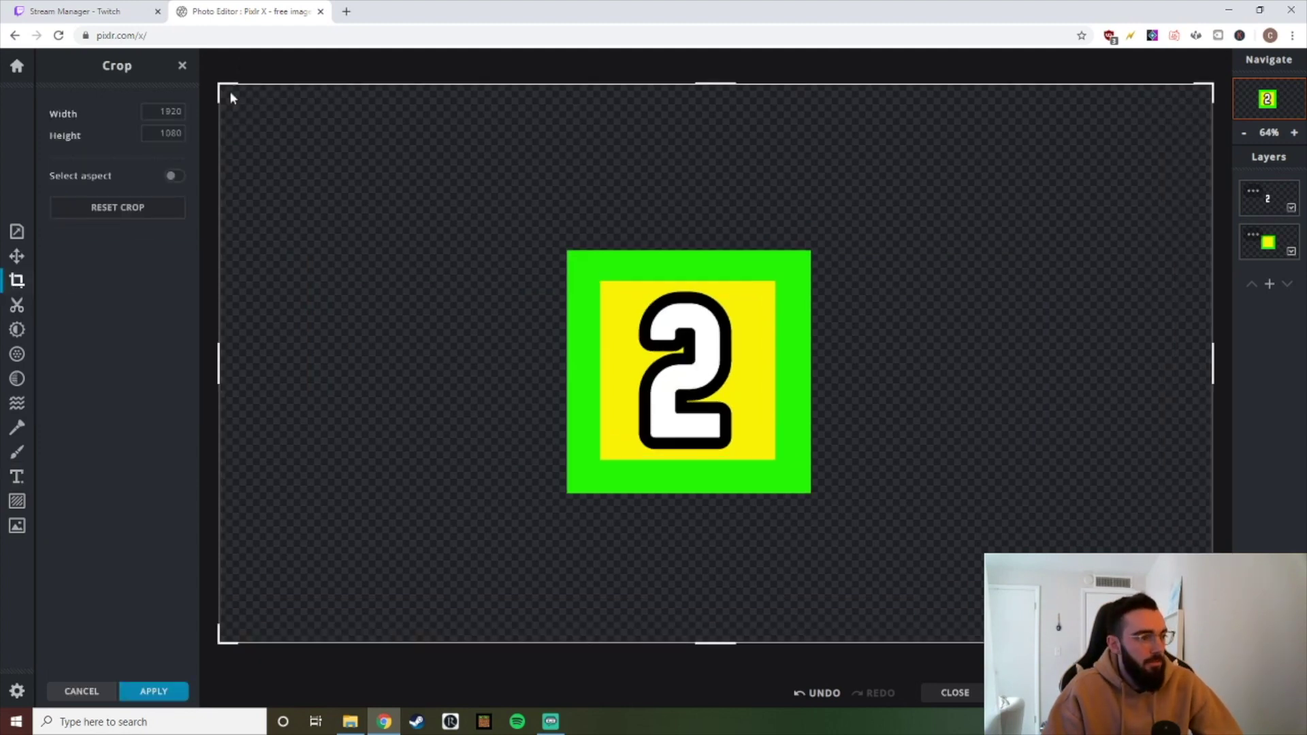
drag(715, 87, 682, 245)
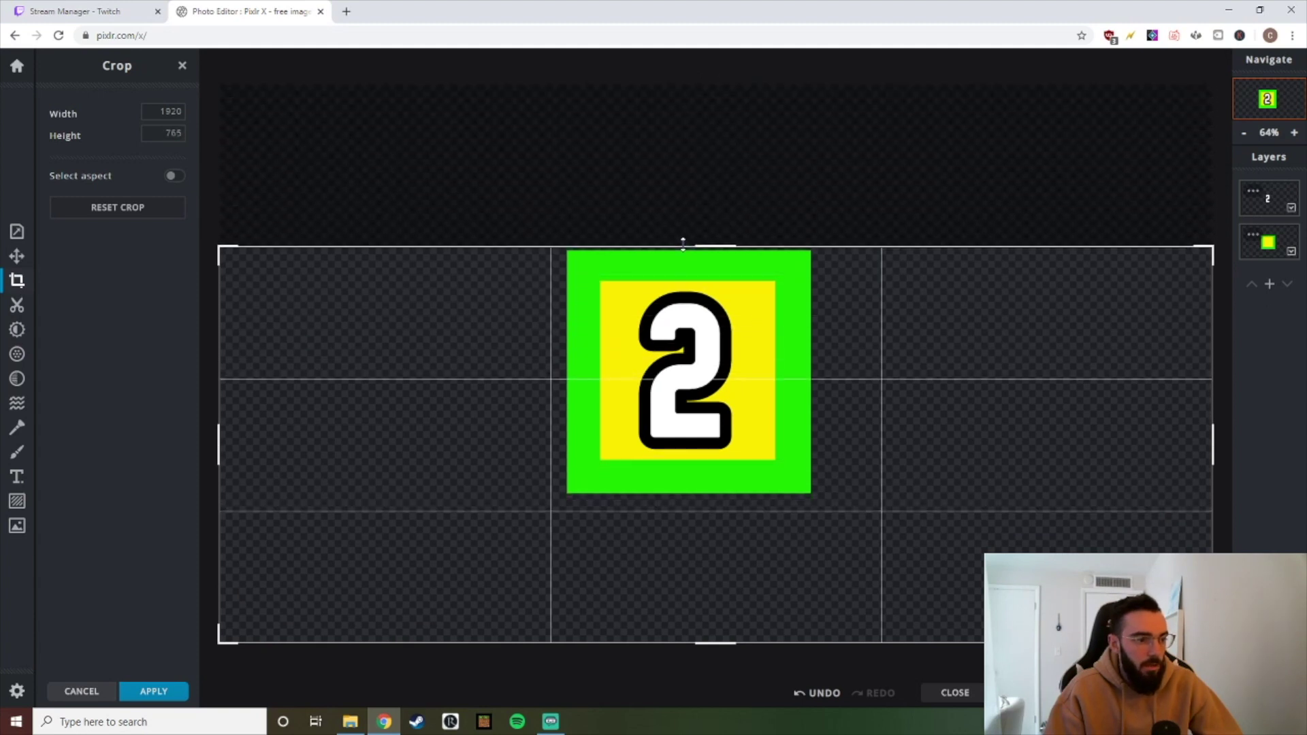
double_click(164, 132)
text(484)
double_click(151, 114)
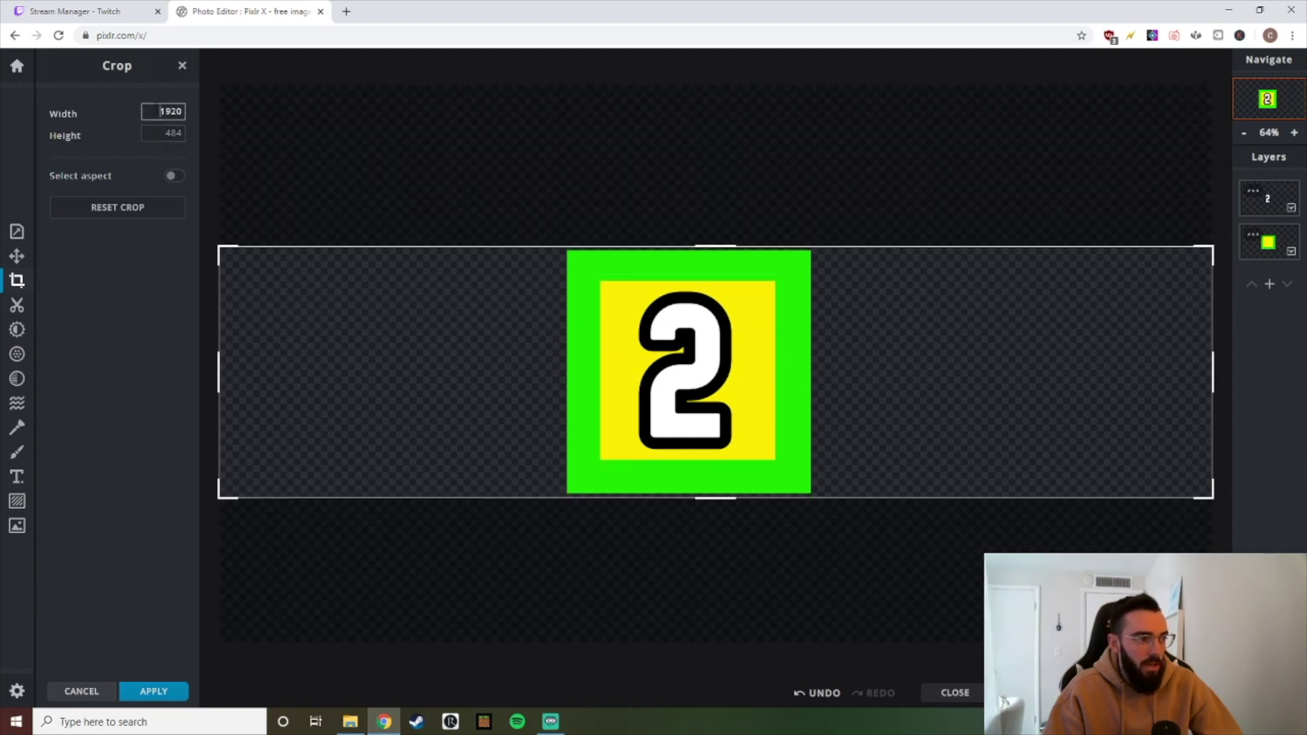
text(4)
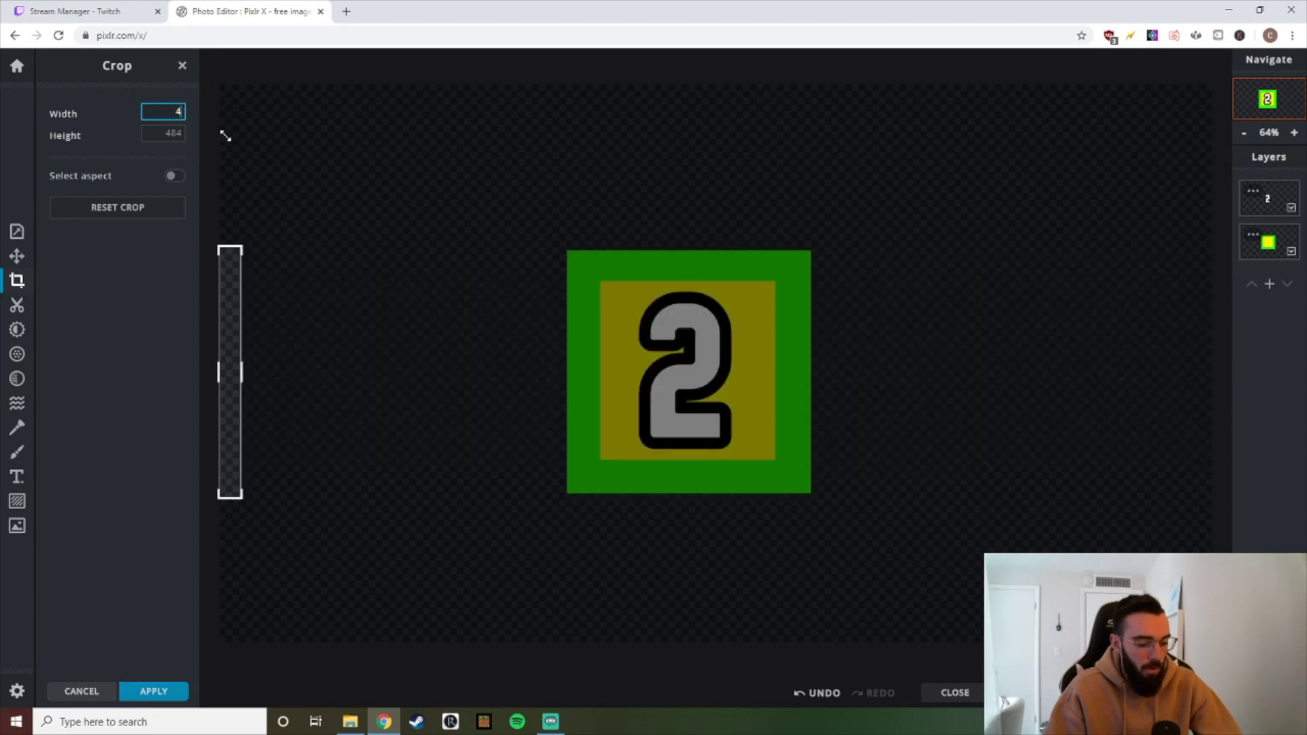
text(84)
drag(350, 338, 651, 344)
Step: Apply the crop and download the image as a PNG named 2
key(ctrl+s)
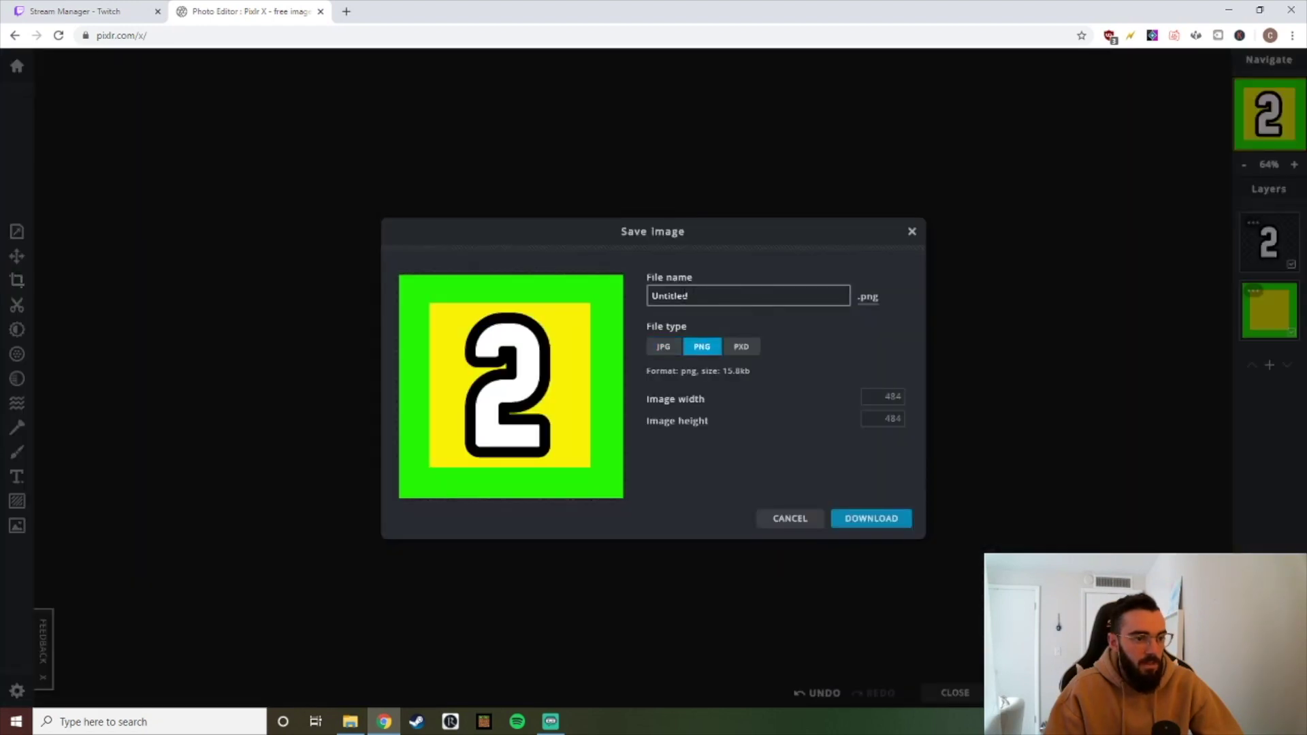
drag(691, 296, 614, 301)
text(2)
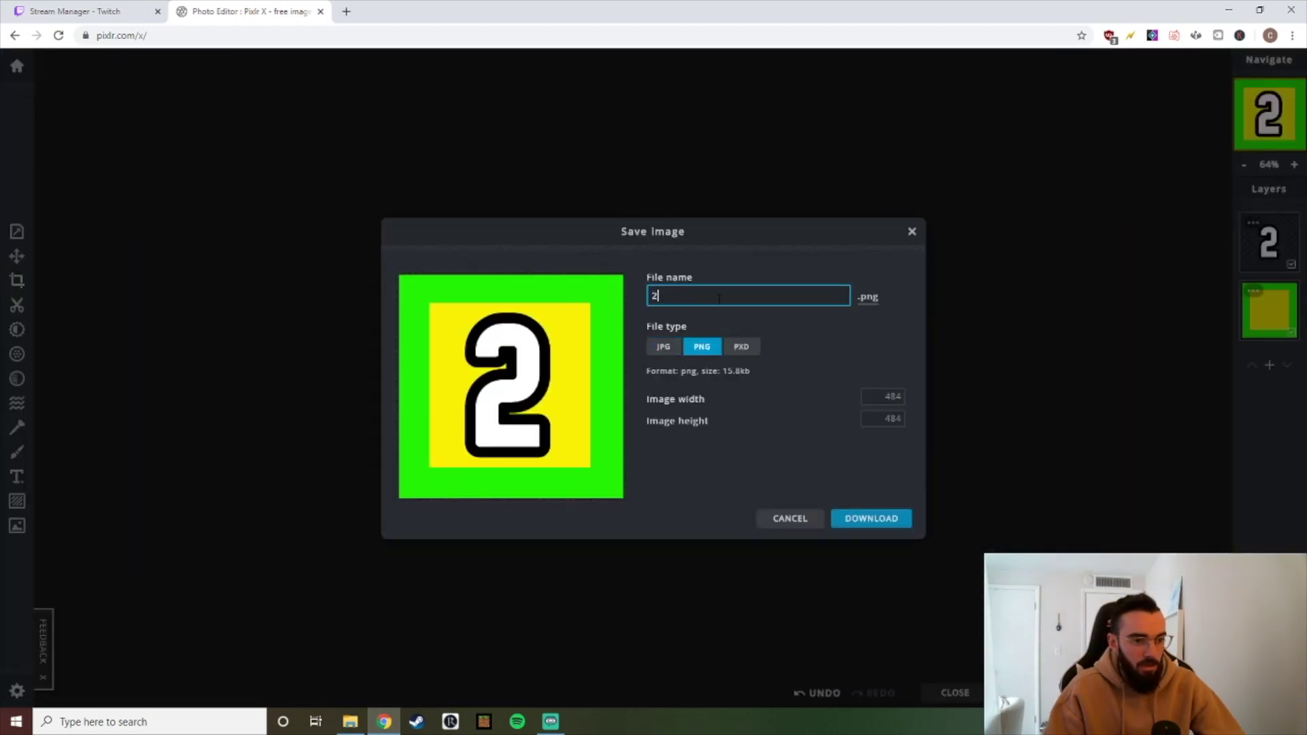
click(876, 523)
key(ctrl+1)
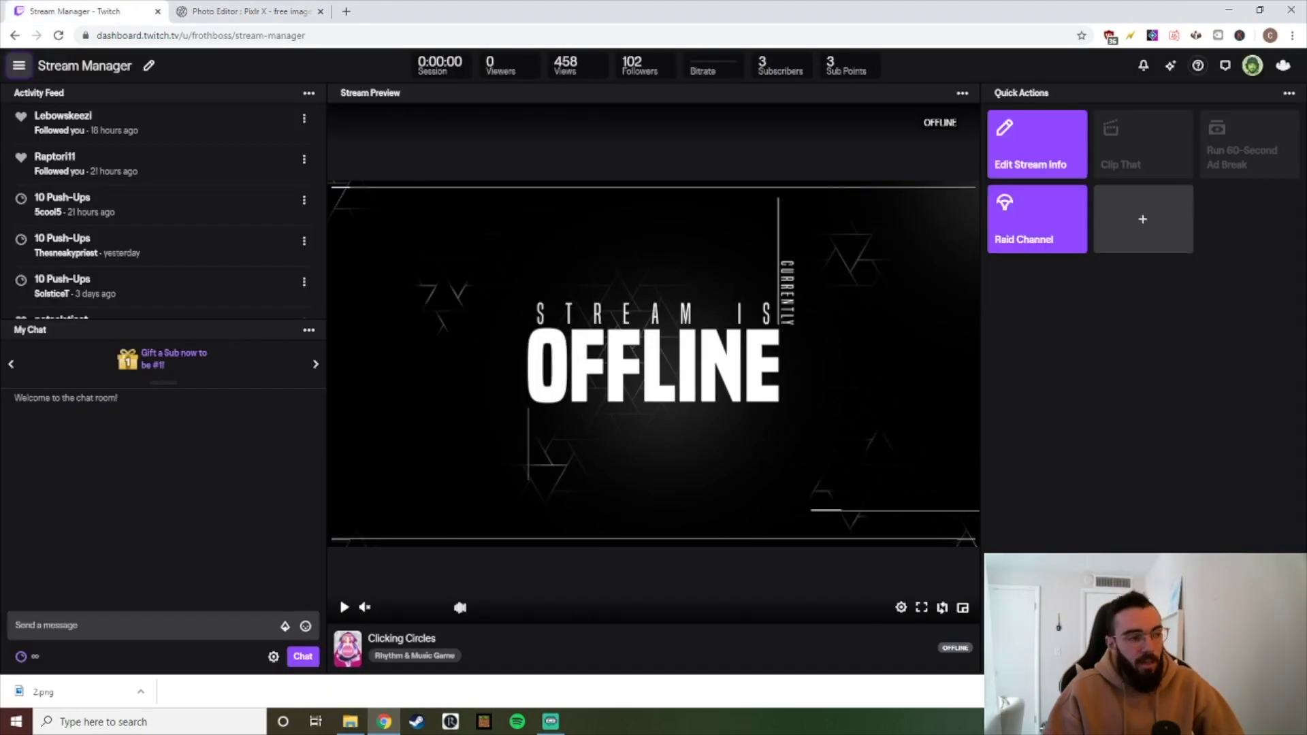
Step: Go to the subscription Emotes settings under Preferences > Affiliate
click(19, 66)
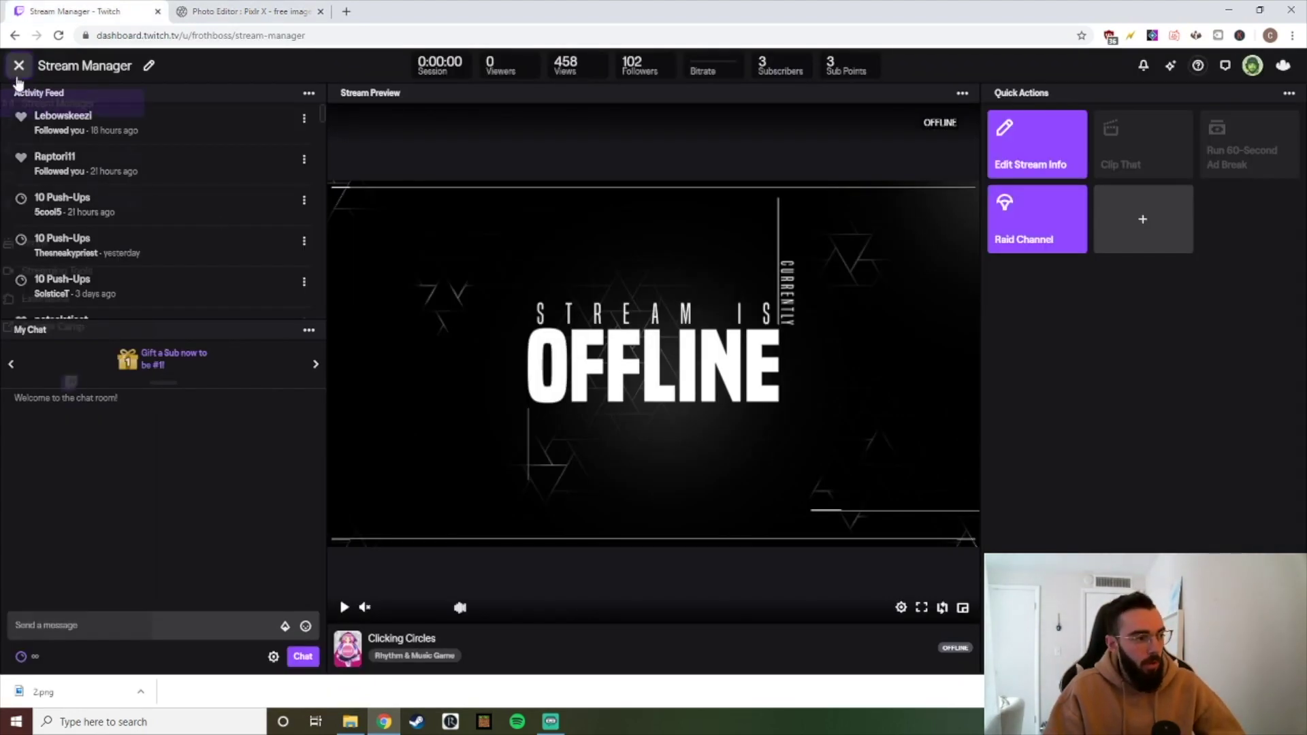
click(59, 215)
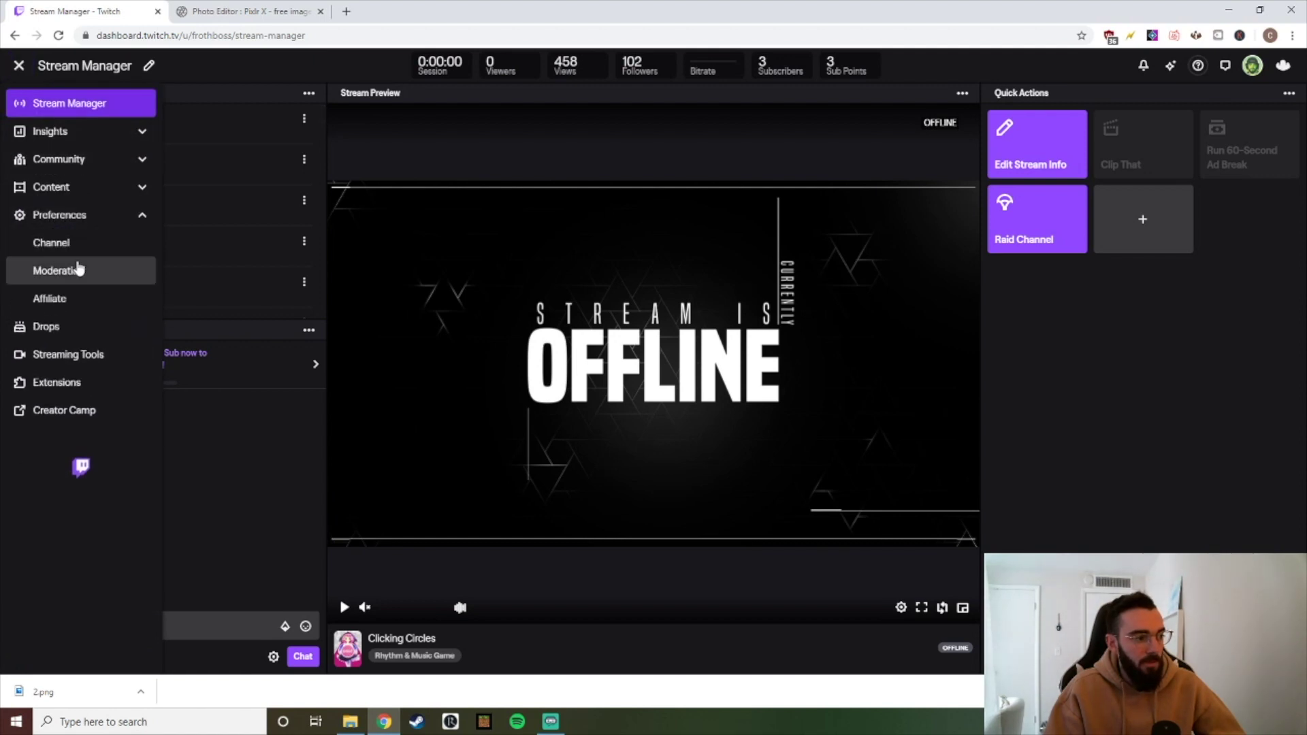
click(69, 300)
scroll(370, 236, down, 2)
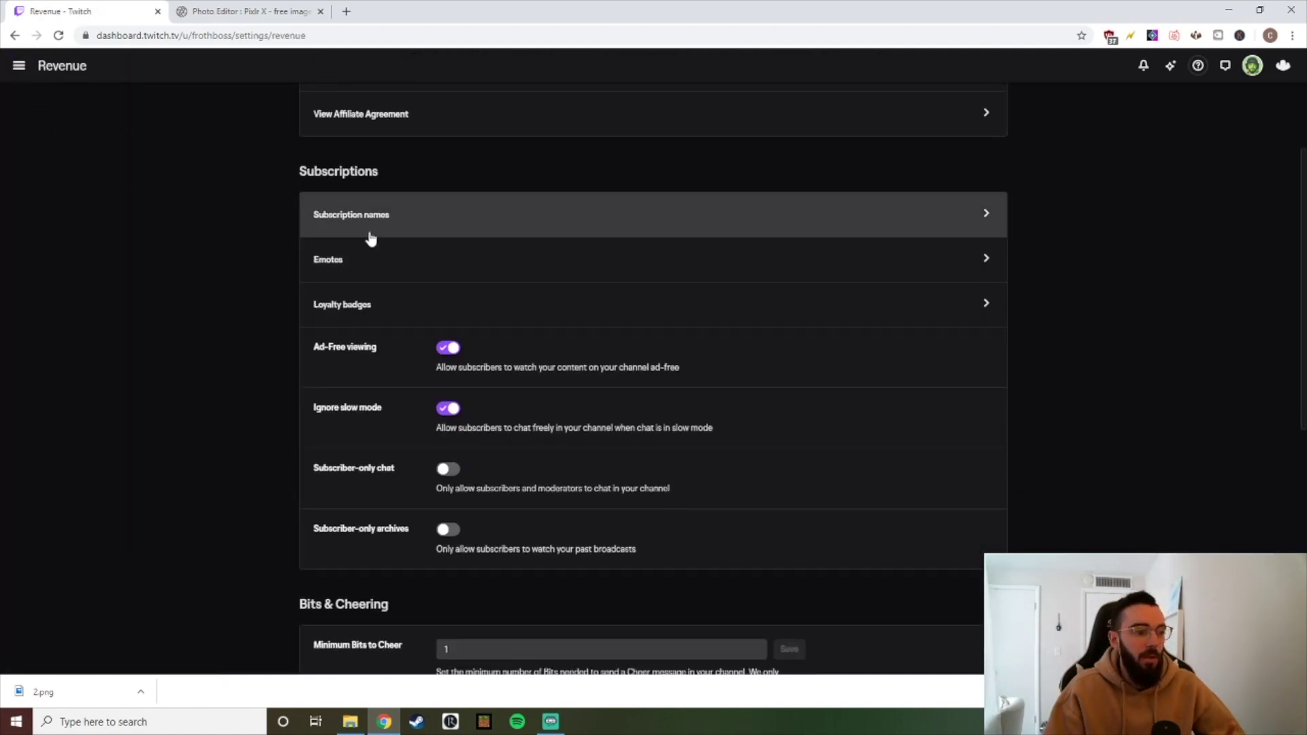
click(371, 231)
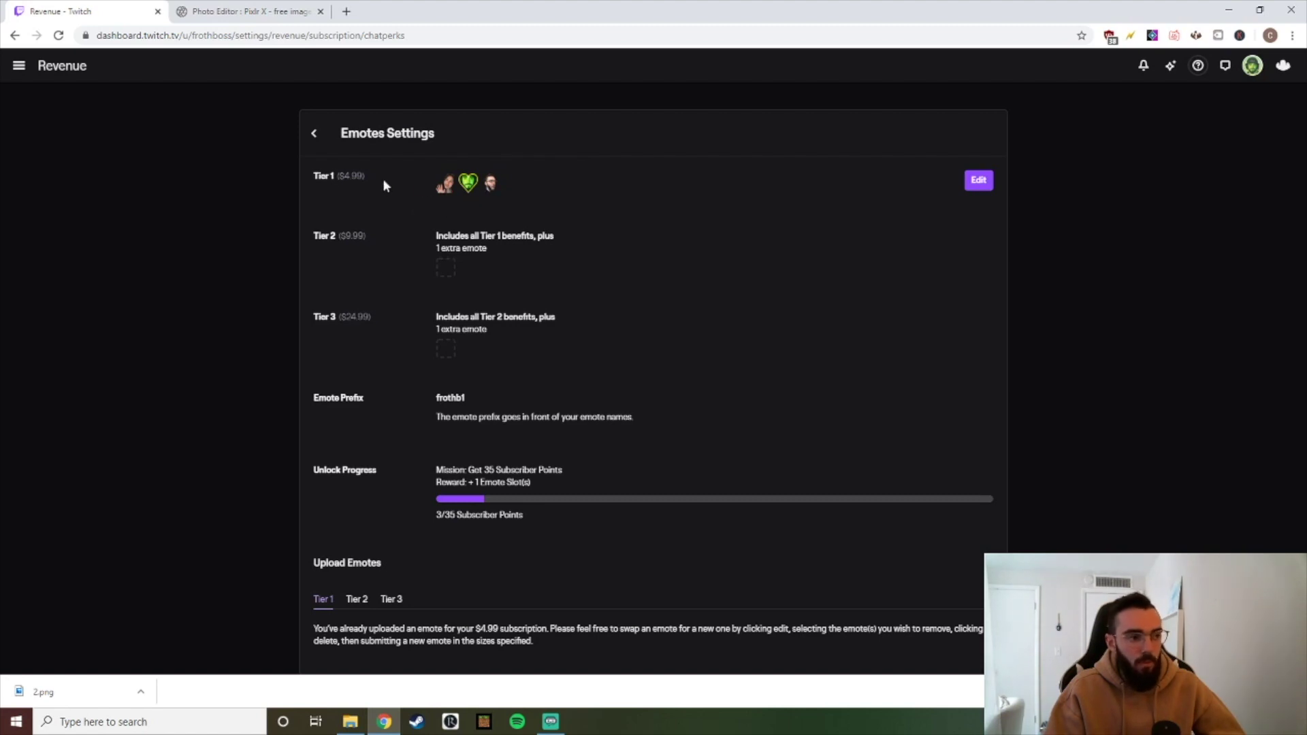
Step: Show the Tier 2 upload slots and their 112, 56 and 28 px size requirements
scroll(477, 259, down, 1)
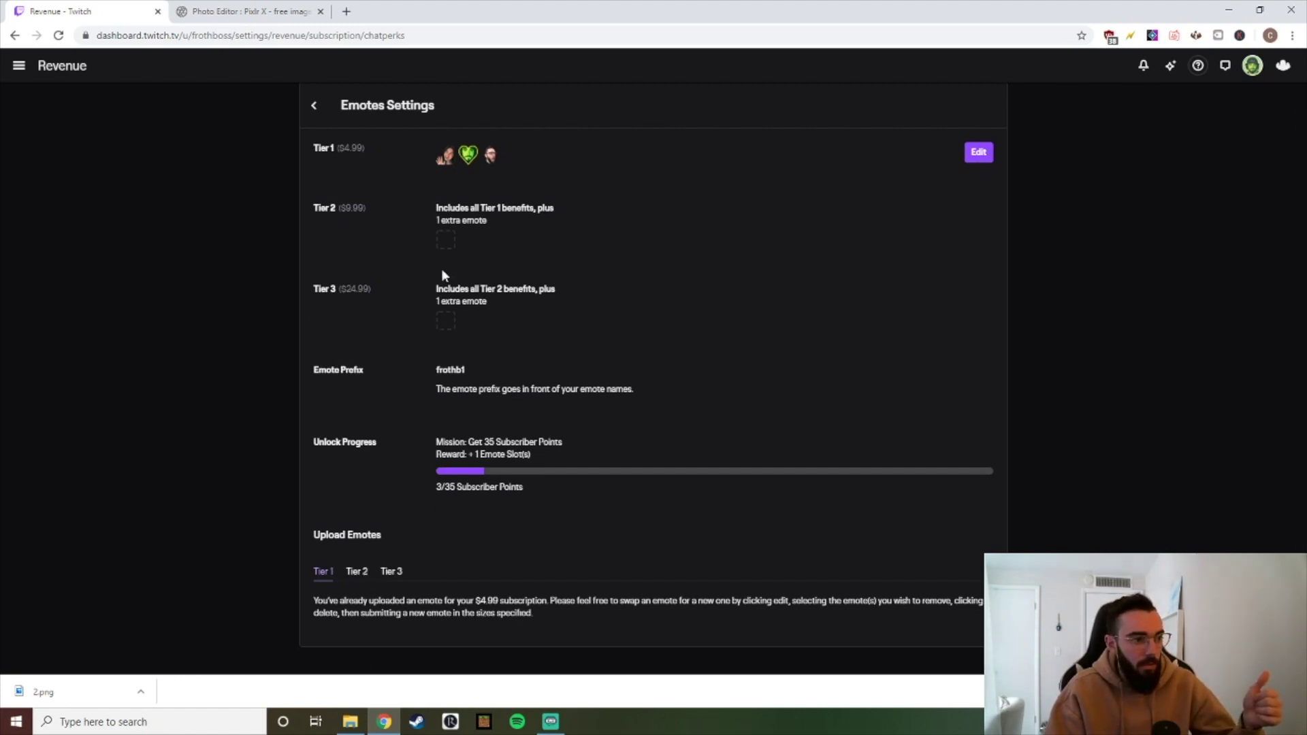
click(357, 571)
scroll(672, 450, down, 4)
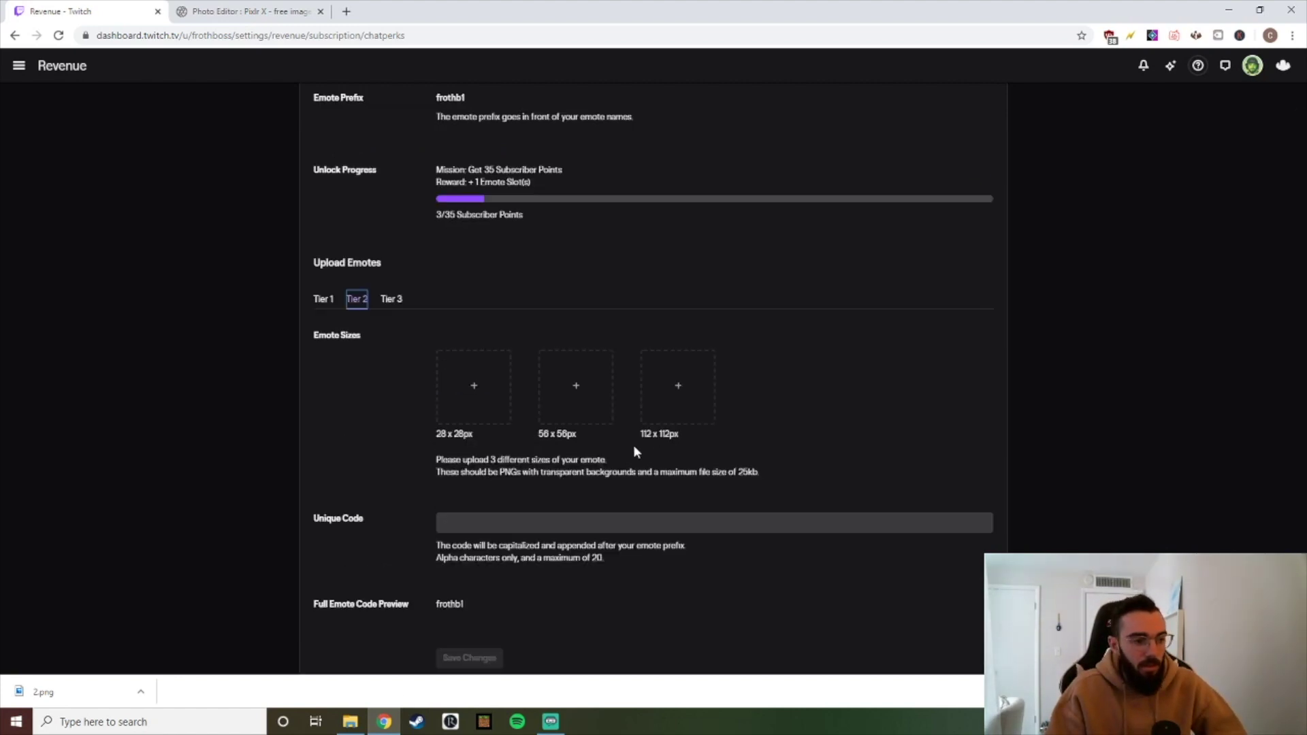
drag(639, 436, 678, 436)
drag(534, 436, 577, 439)
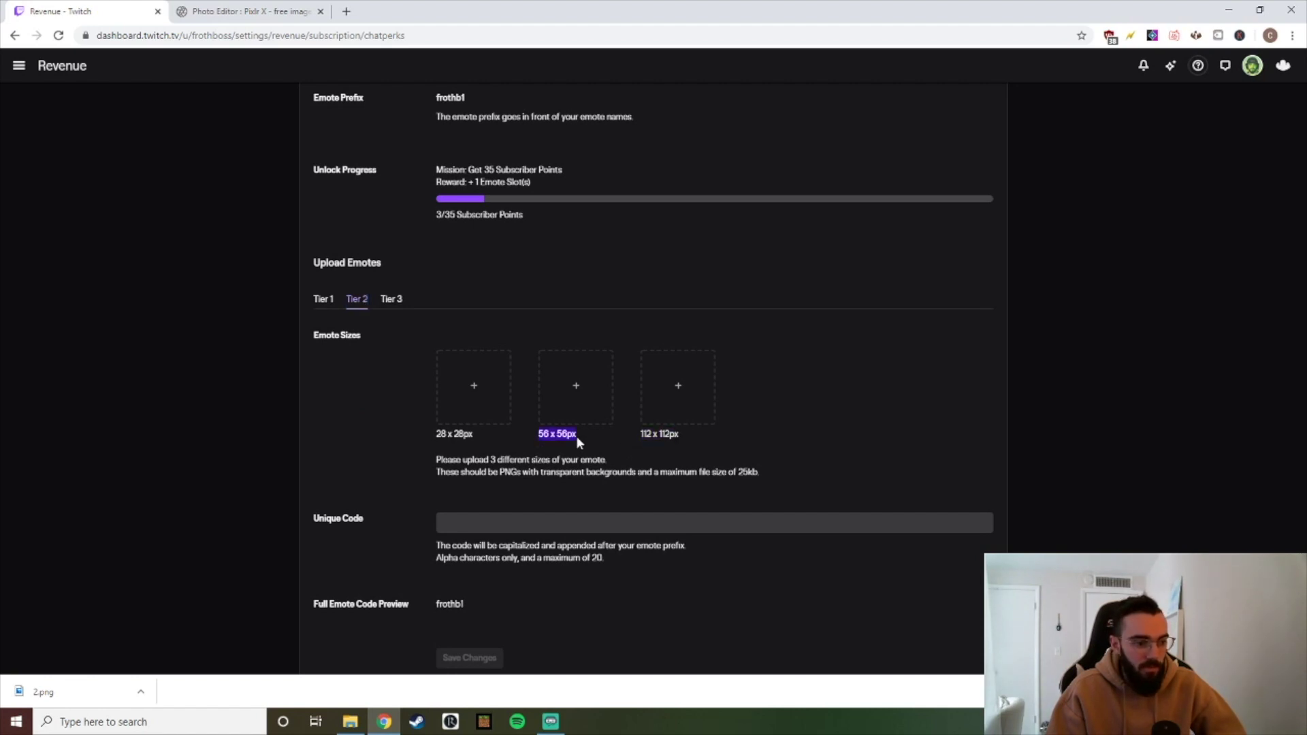
drag(423, 437, 472, 434)
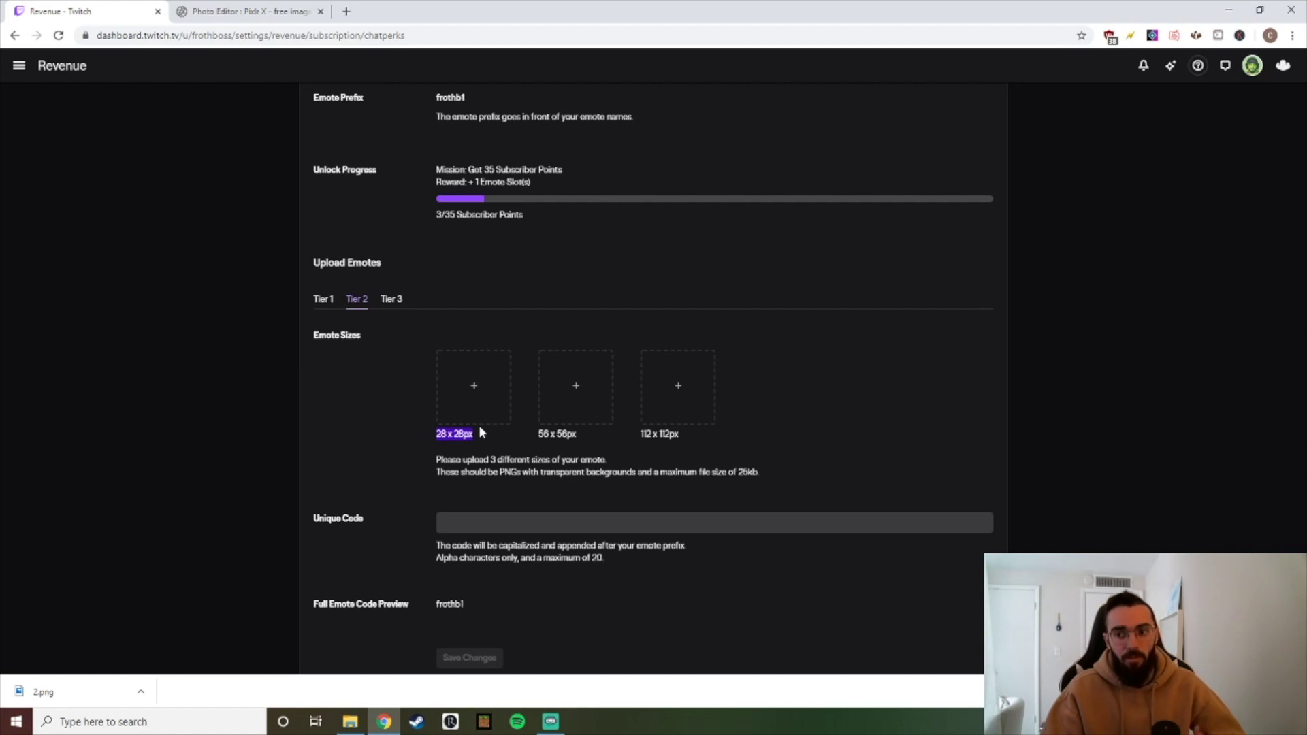
Step: Upload 2.png from the Downloads folder to ResizeImage.net and bring up the Resize settings
click(208, 11)
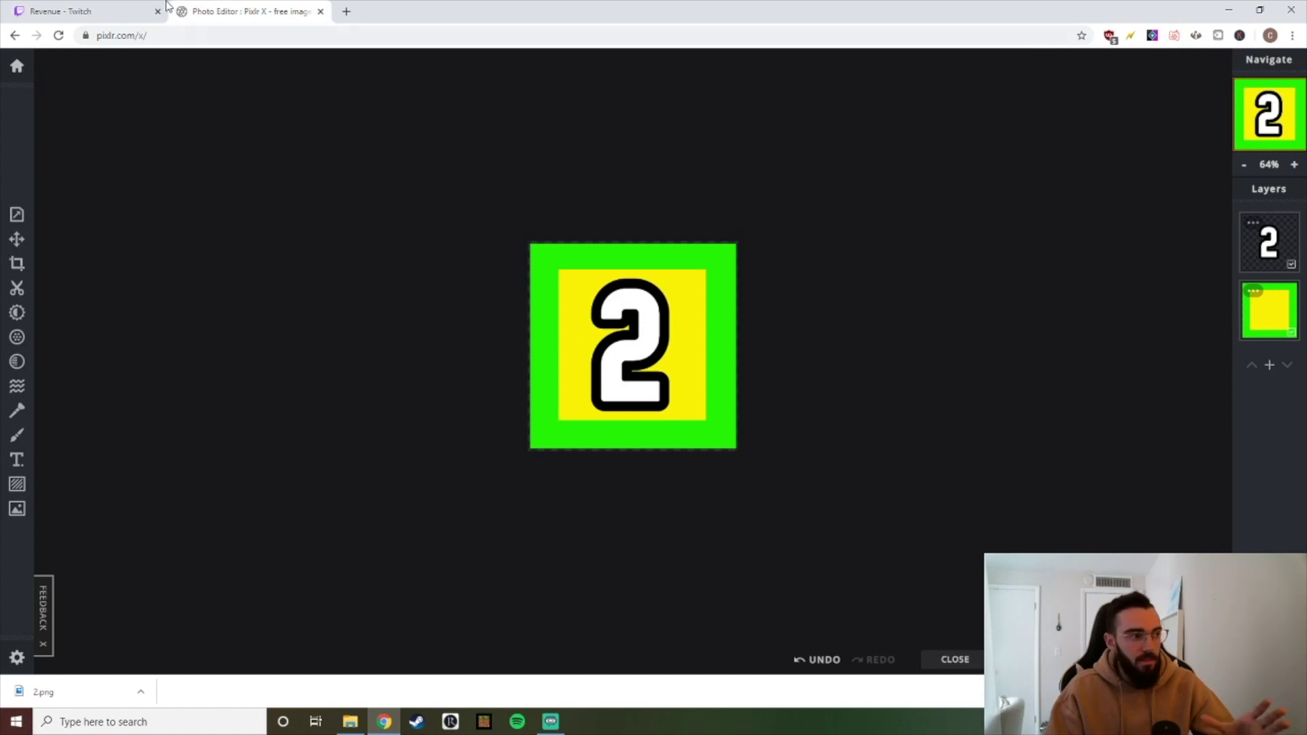
click(89, 11)
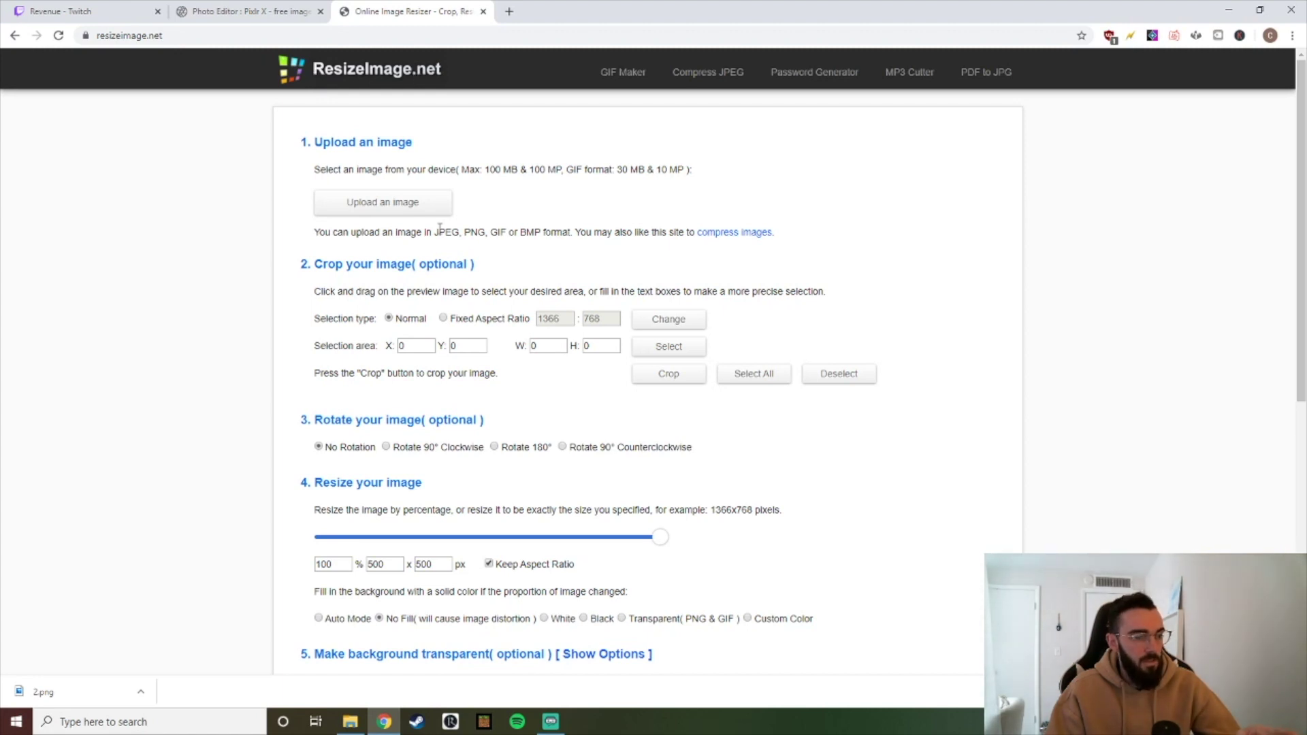
click(390, 207)
click(61, 122)
click(170, 121)
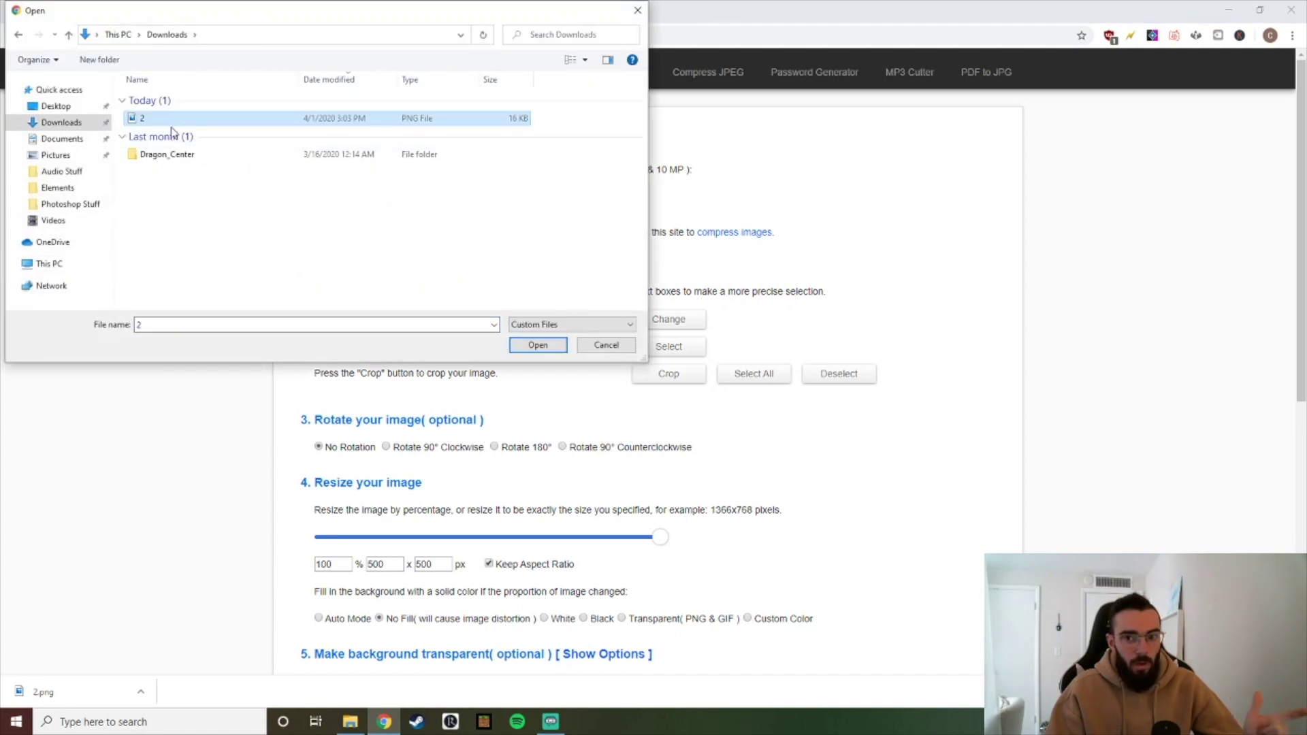
click(537, 345)
scroll(409, 341, down, 6)
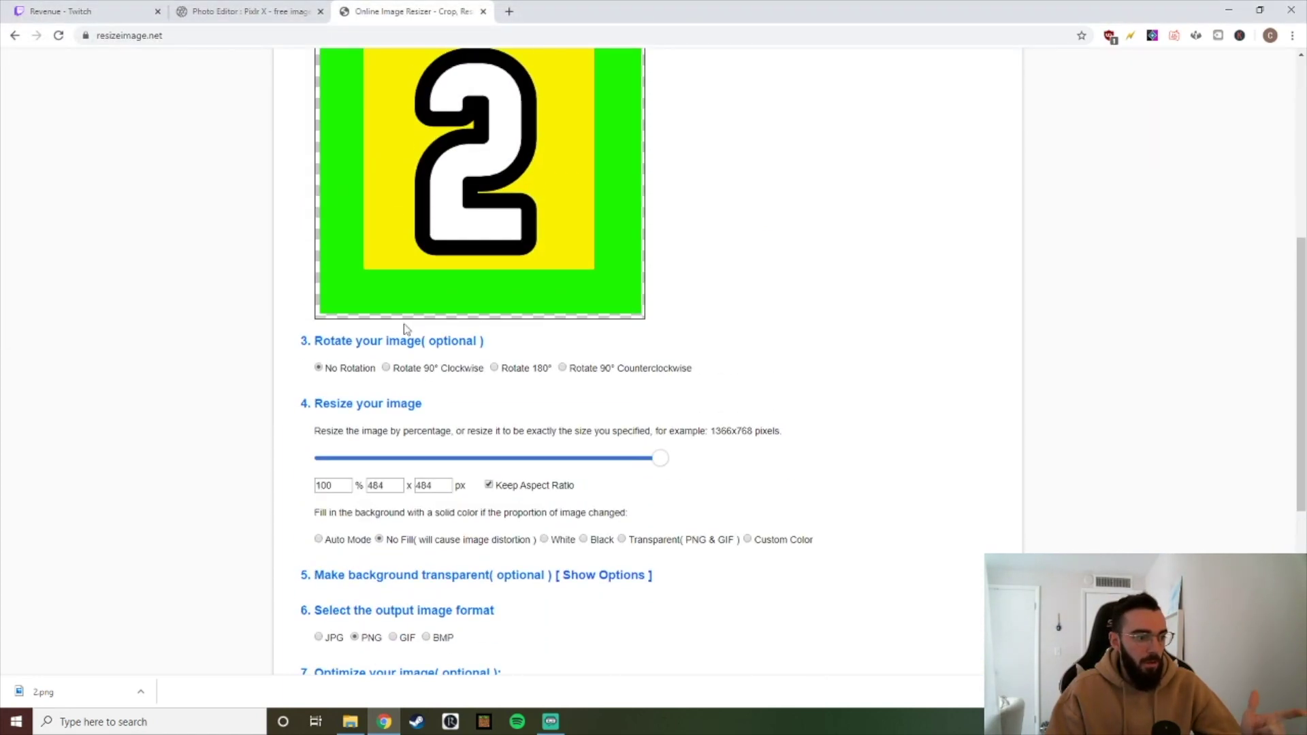
scroll(334, 400, down, 2)
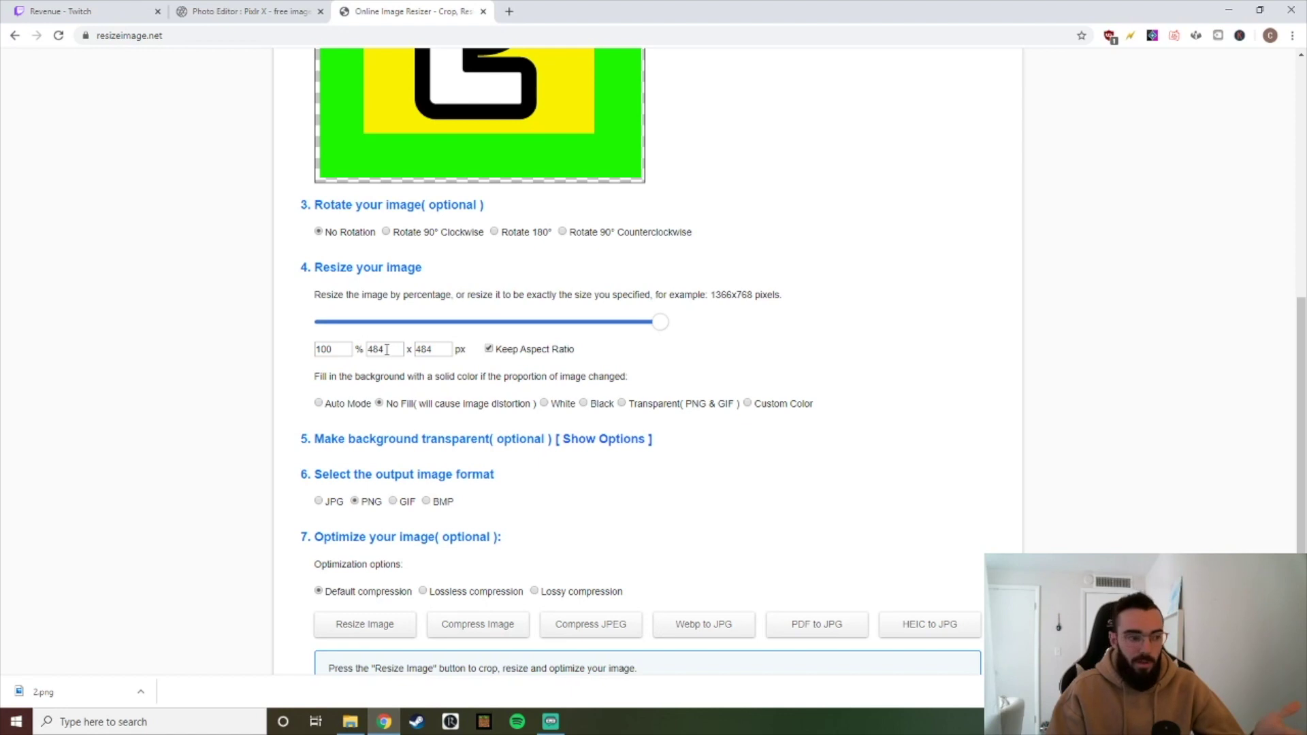
Step: Resize the emote to 112x112 and download it
double_click(387, 349)
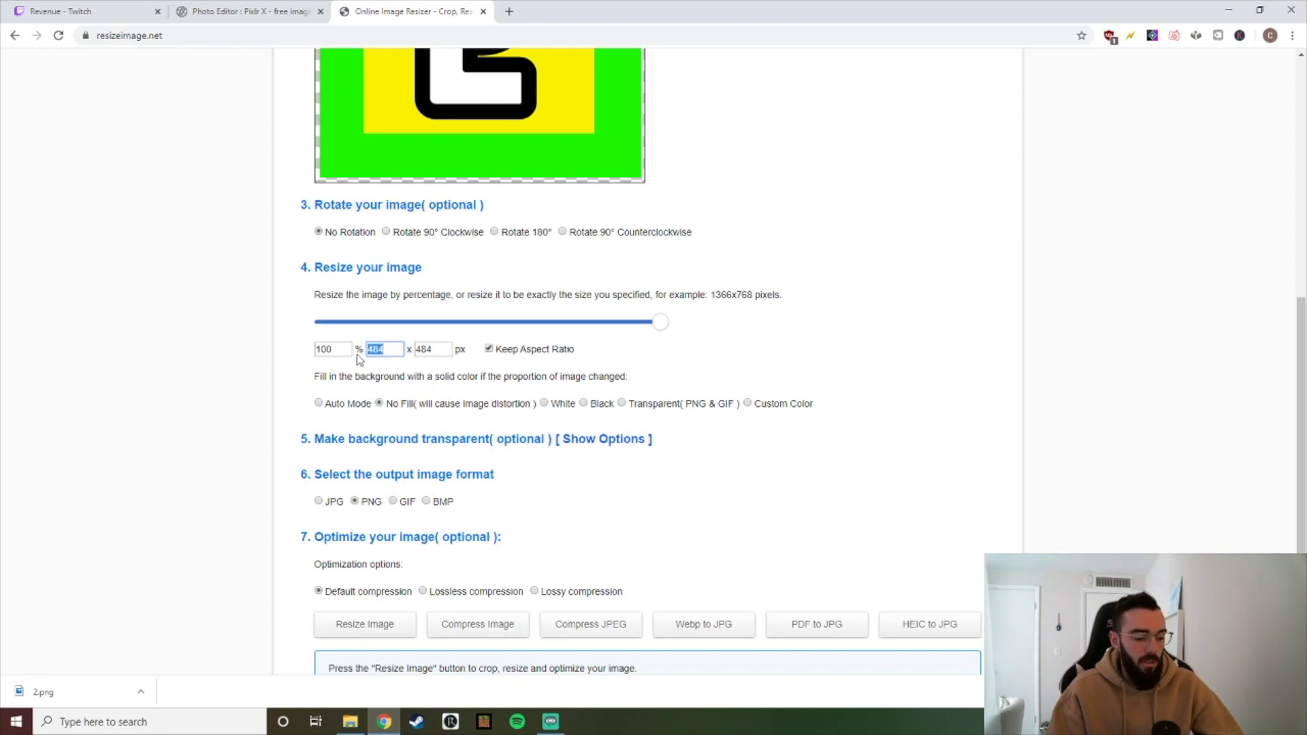
text(112)
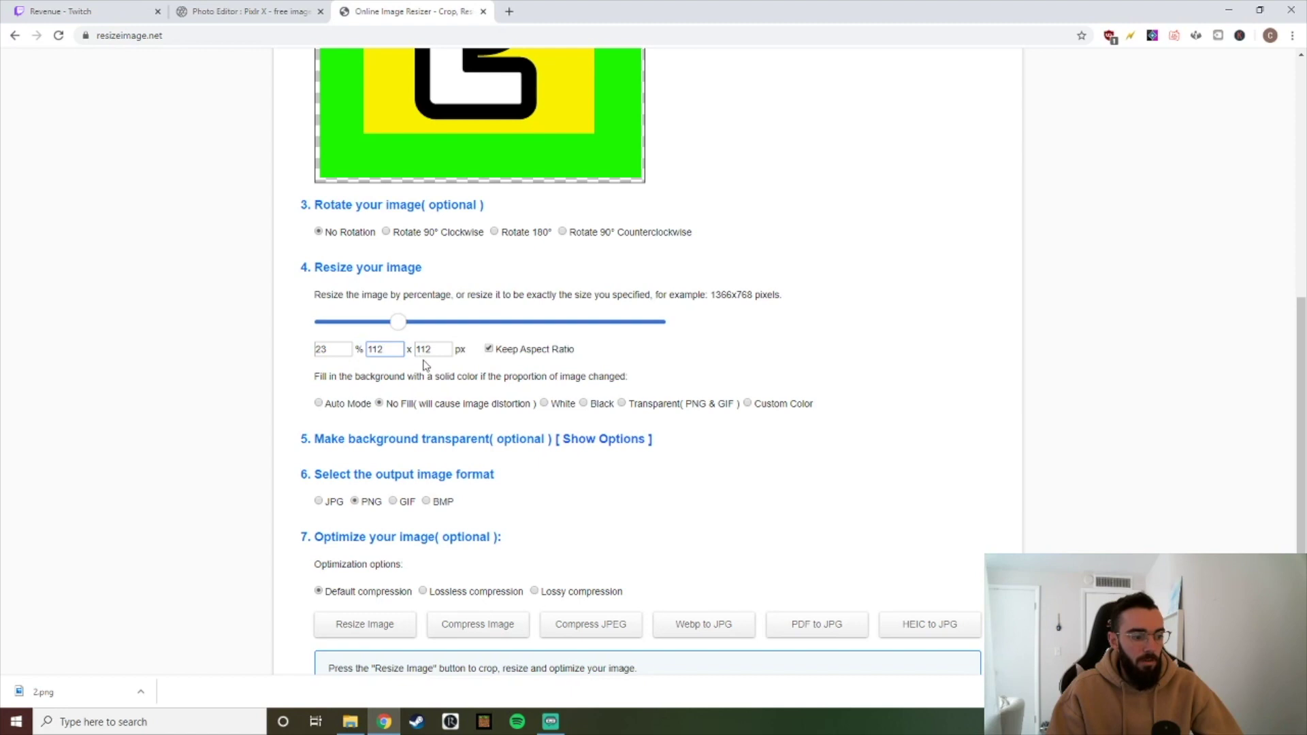
scroll(374, 418, down, 3)
click(374, 416)
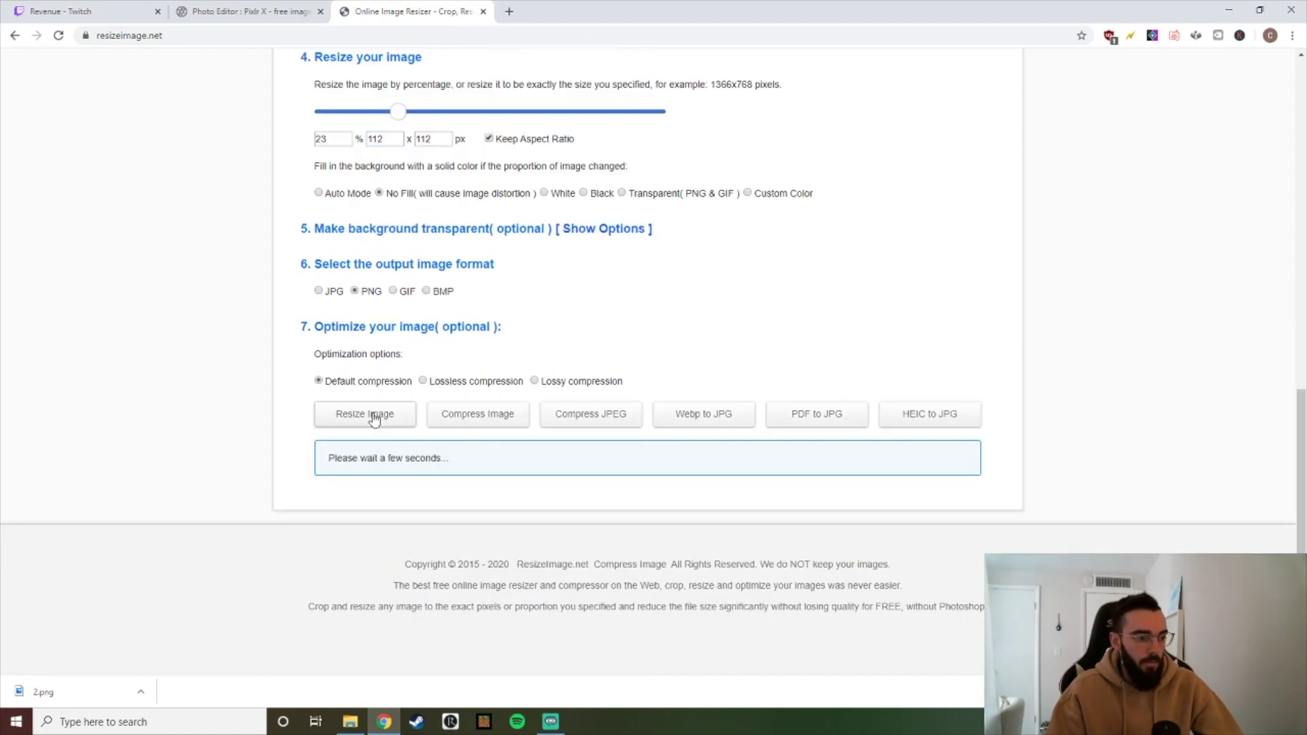
click(421, 459)
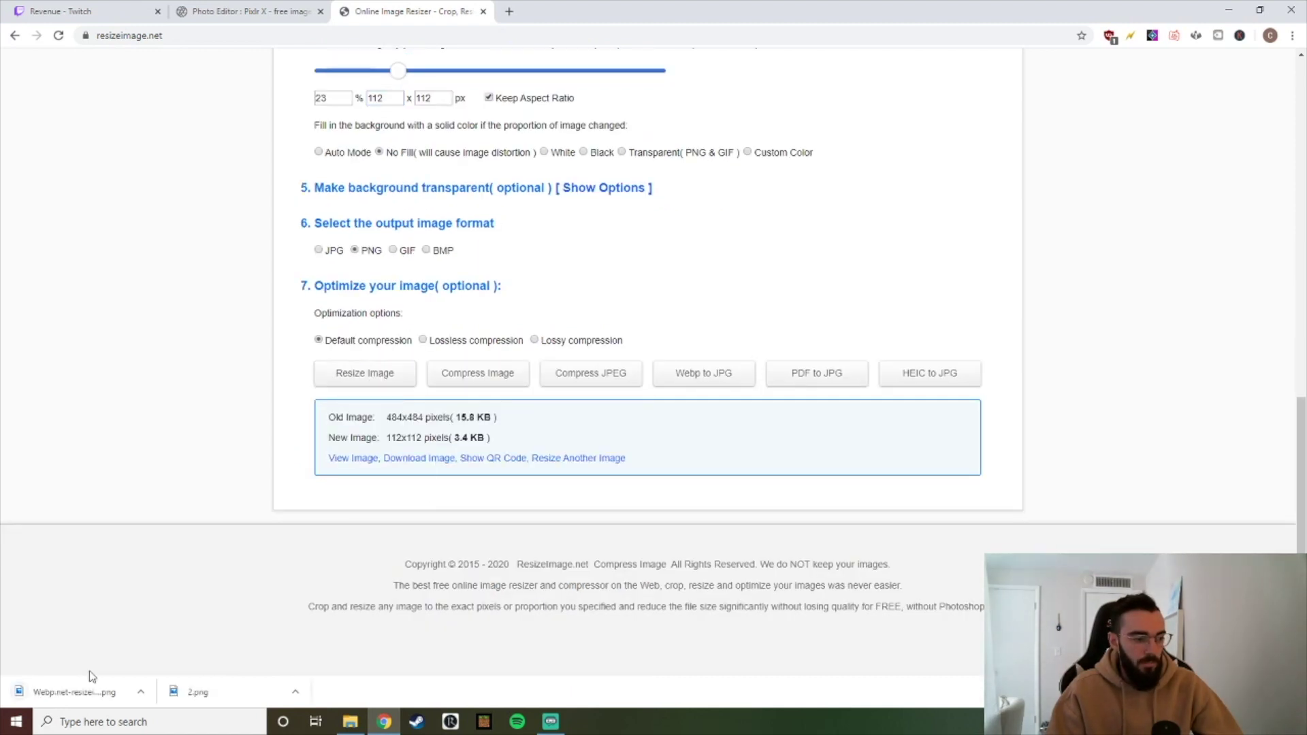
Step: Resize the emote to 56x56 and download that copy
scroll(204, 591, up, 1)
scroll(202, 592, up, 5)
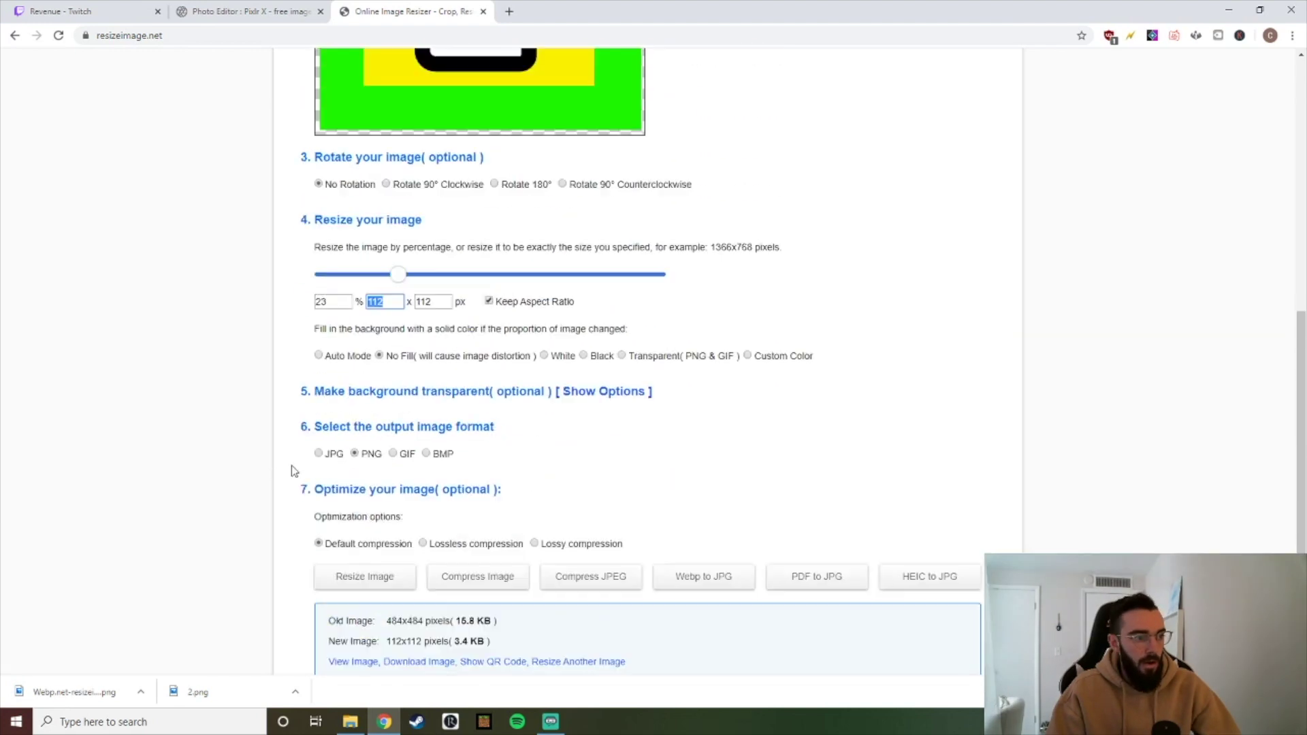
double_click(394, 439)
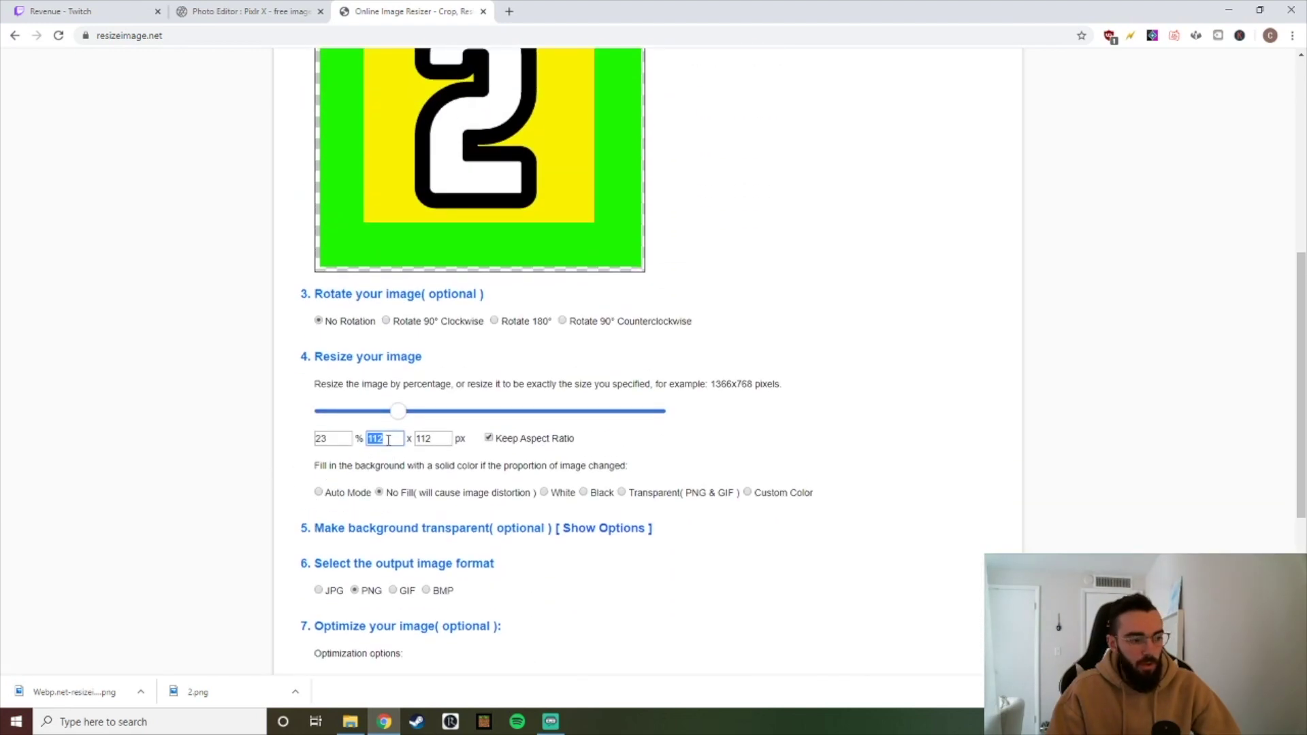
text(56)
scroll(386, 443, down, 4)
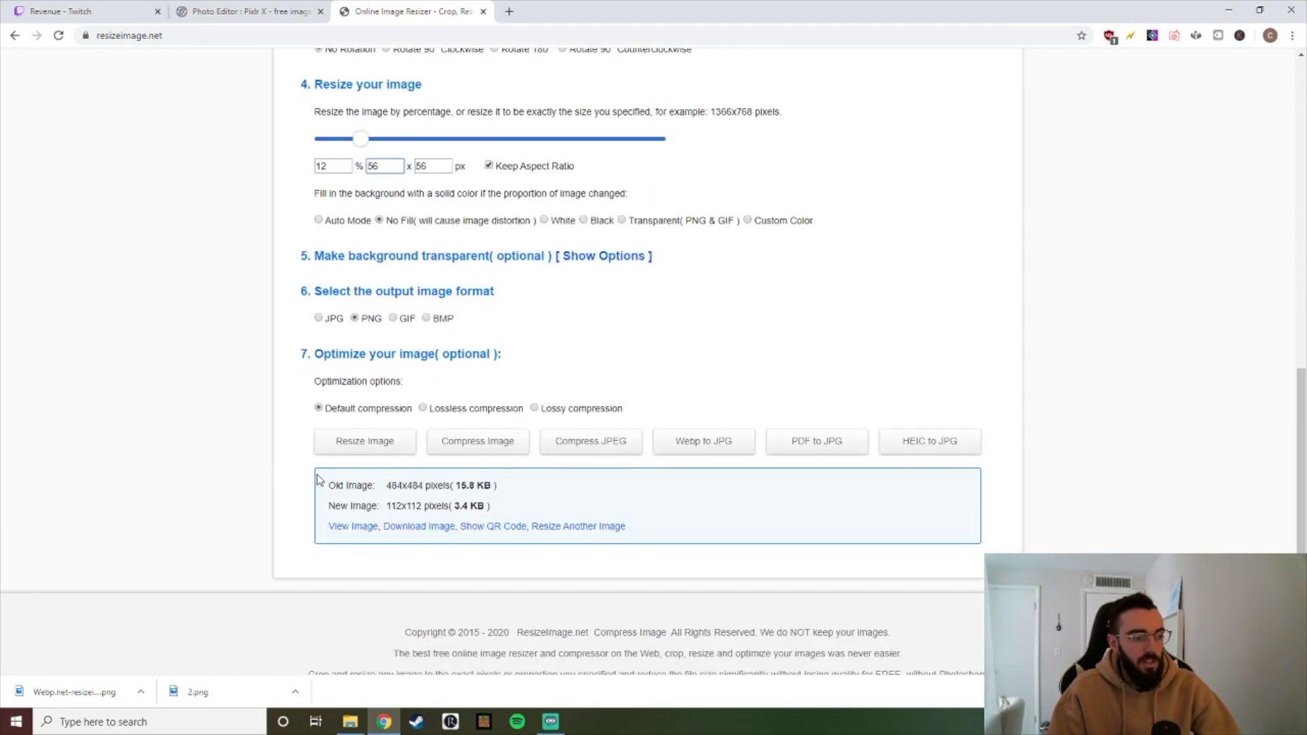
click(363, 447)
scroll(259, 475, down, 1)
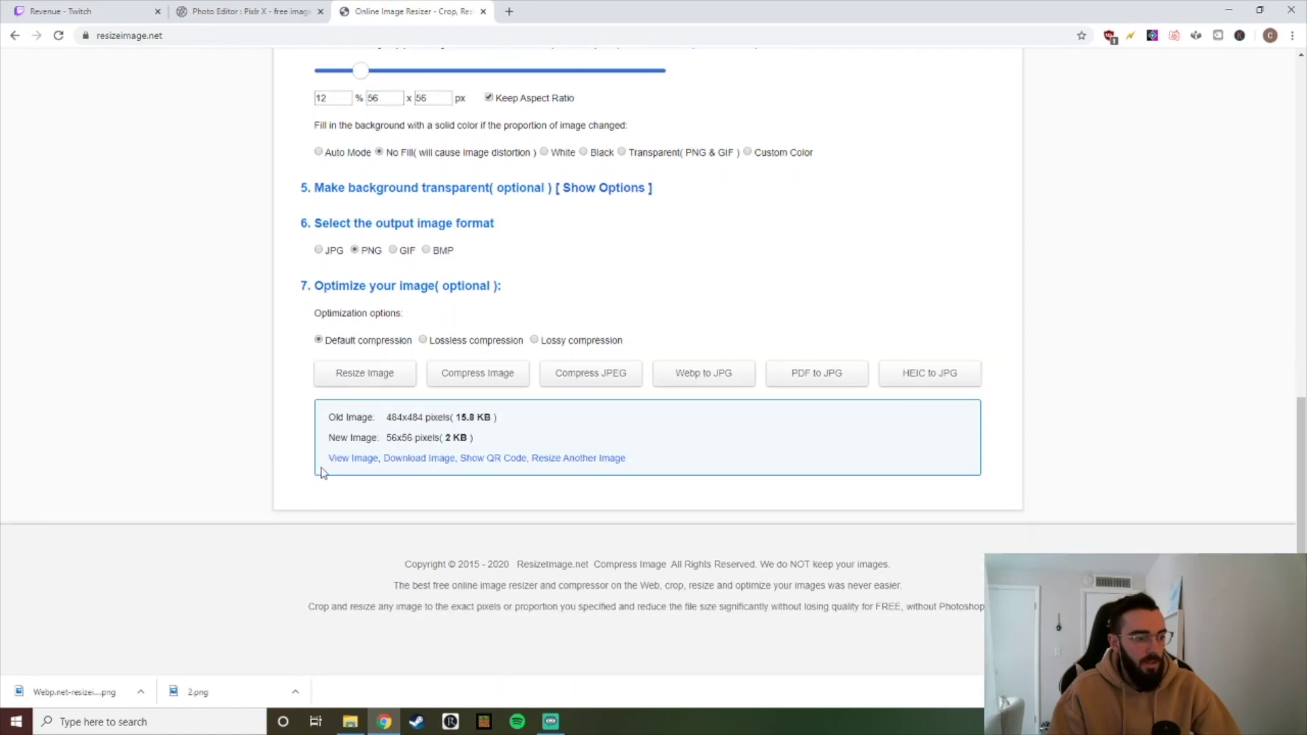
click(407, 461)
Step: Resize the emote to 28x28 and download the final copy
scroll(151, 456, up, 2)
text(28)
click(365, 509)
scroll(258, 436, down, 2)
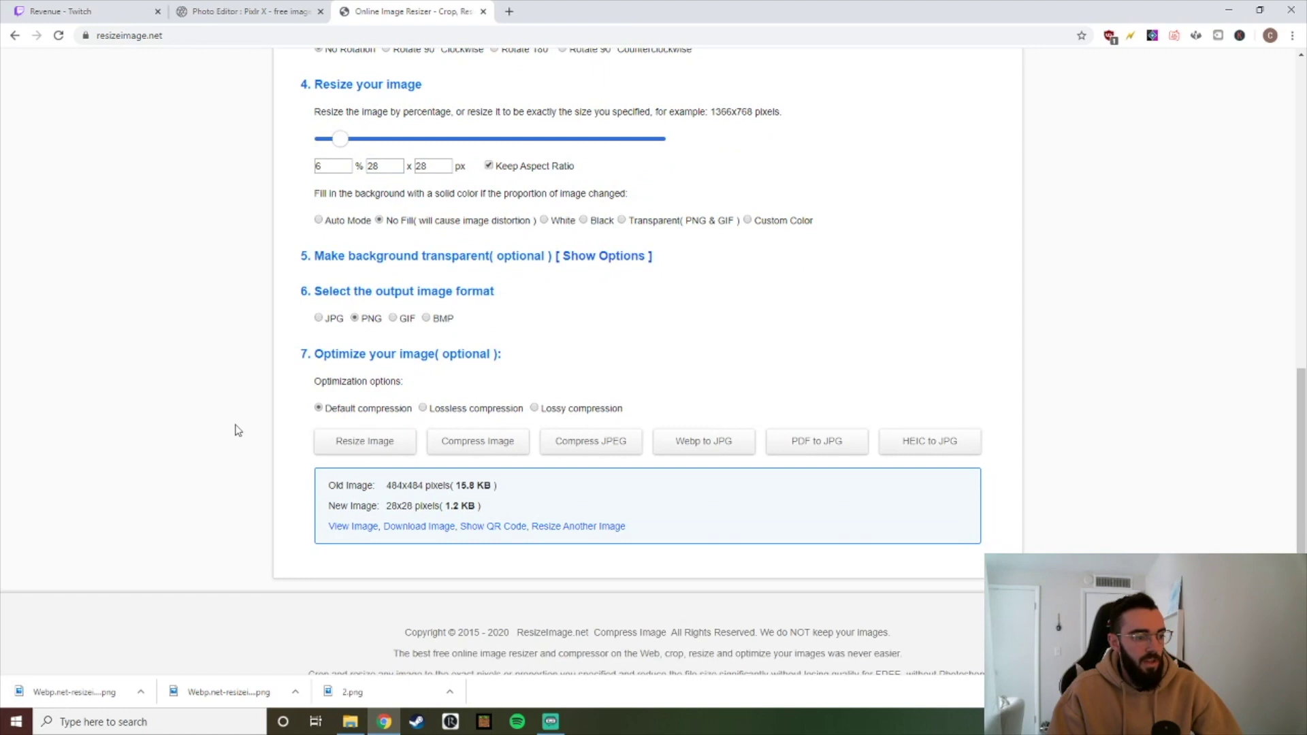
click(407, 461)
key(ctrl+1)
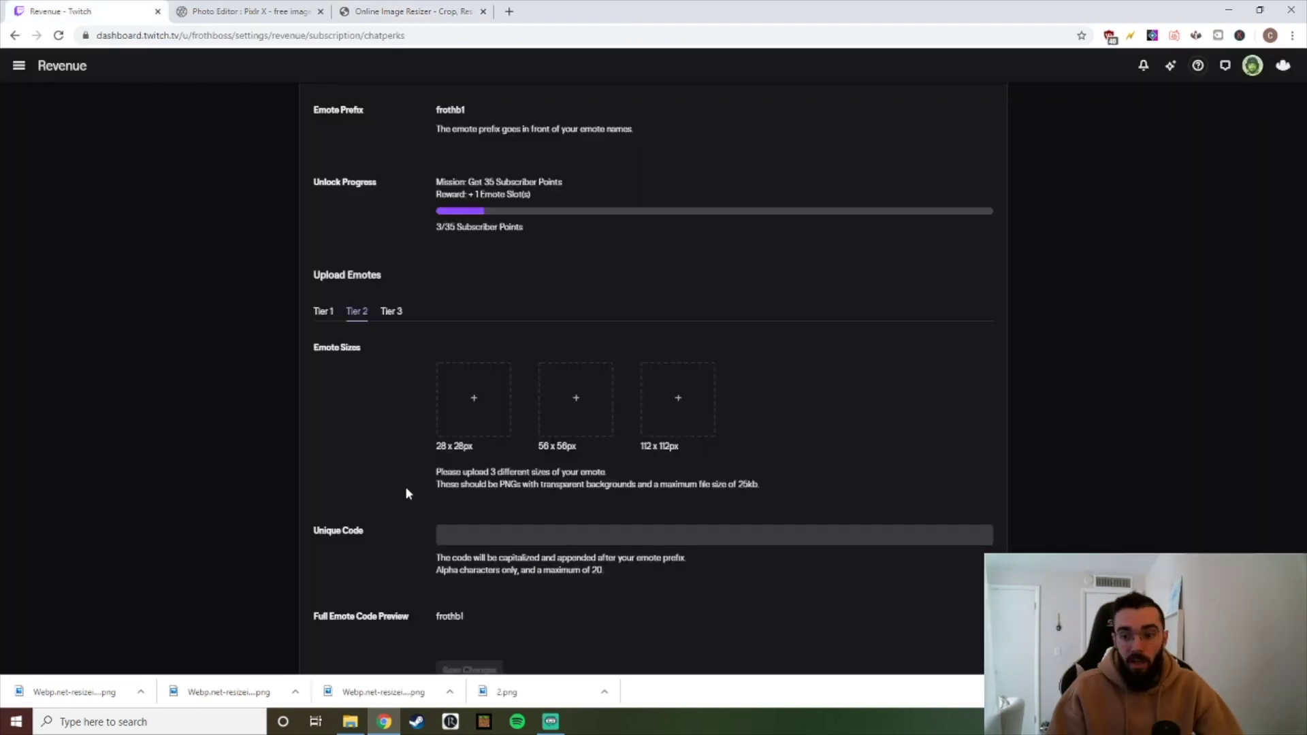
Step: Upload the 112x112 and 56x56 resized files into their matching Tier 2 slots
click(678, 422)
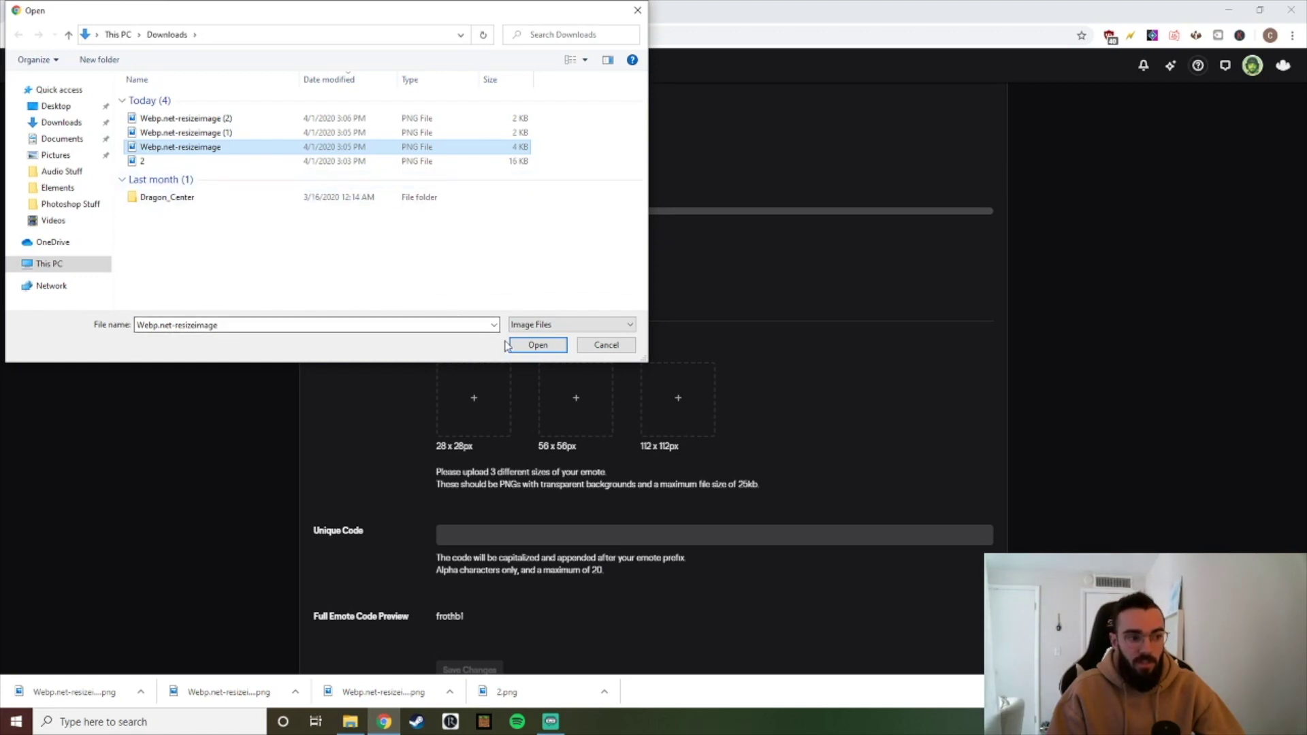
click(526, 347)
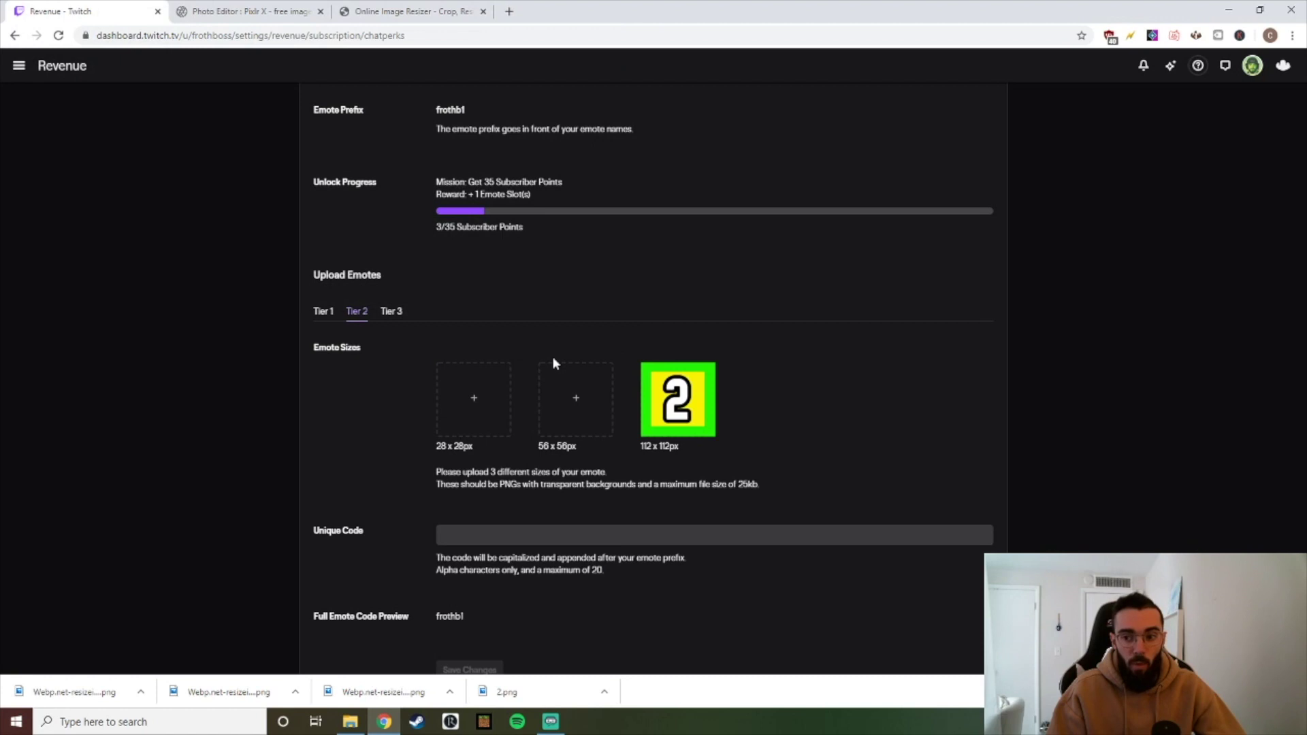
click(590, 415)
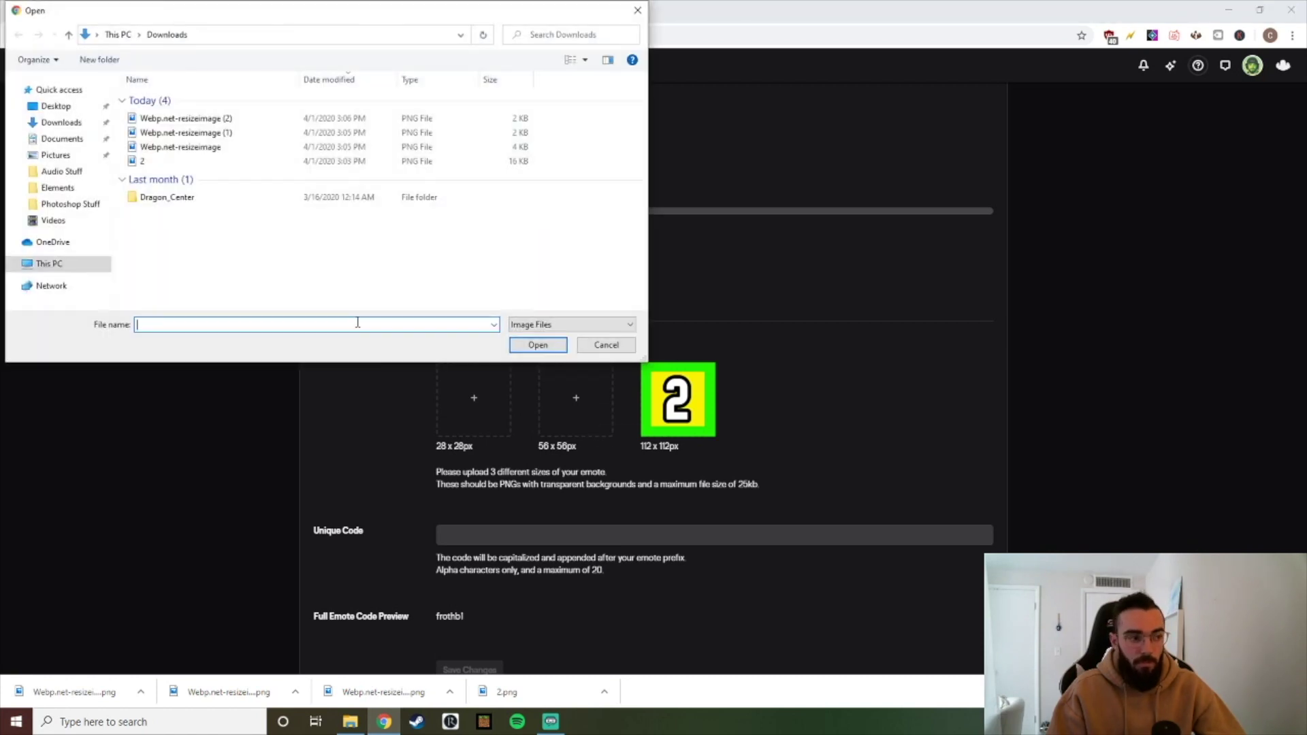
click(235, 135)
click(537, 344)
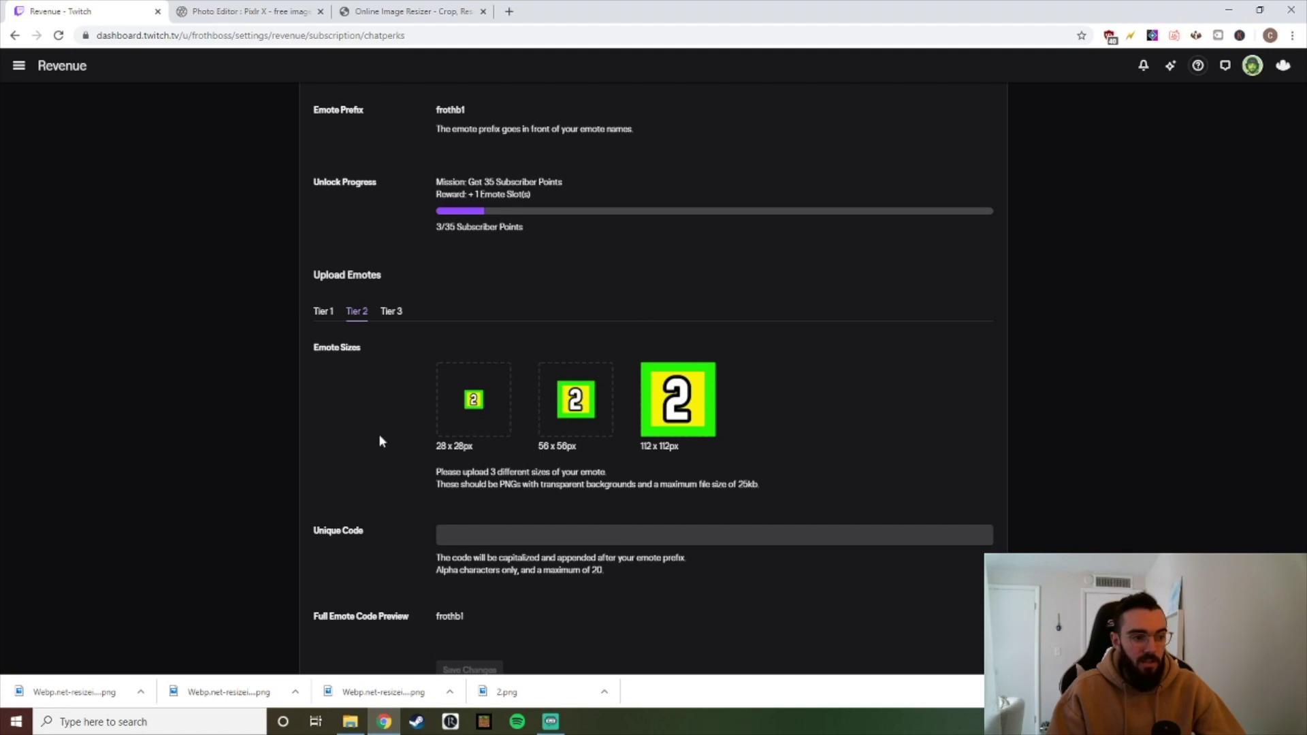
scroll(691, 335, down, 1)
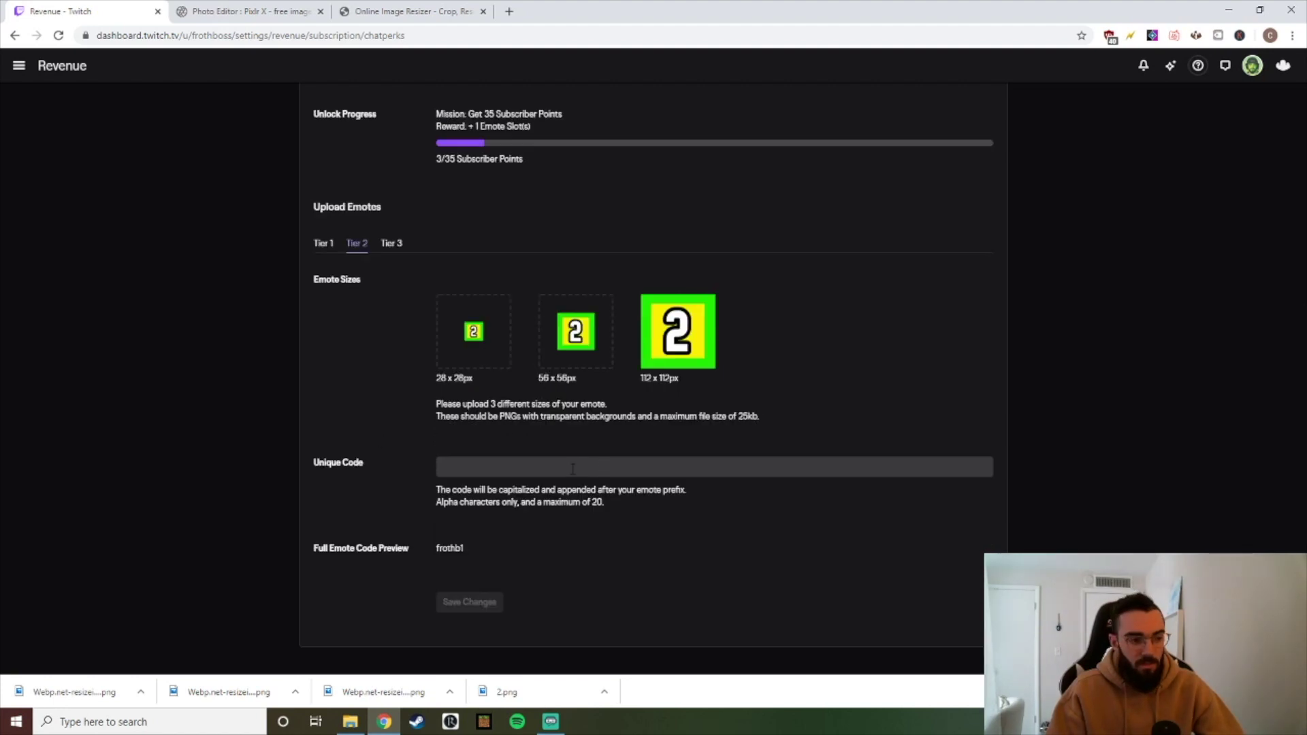
click(573, 469)
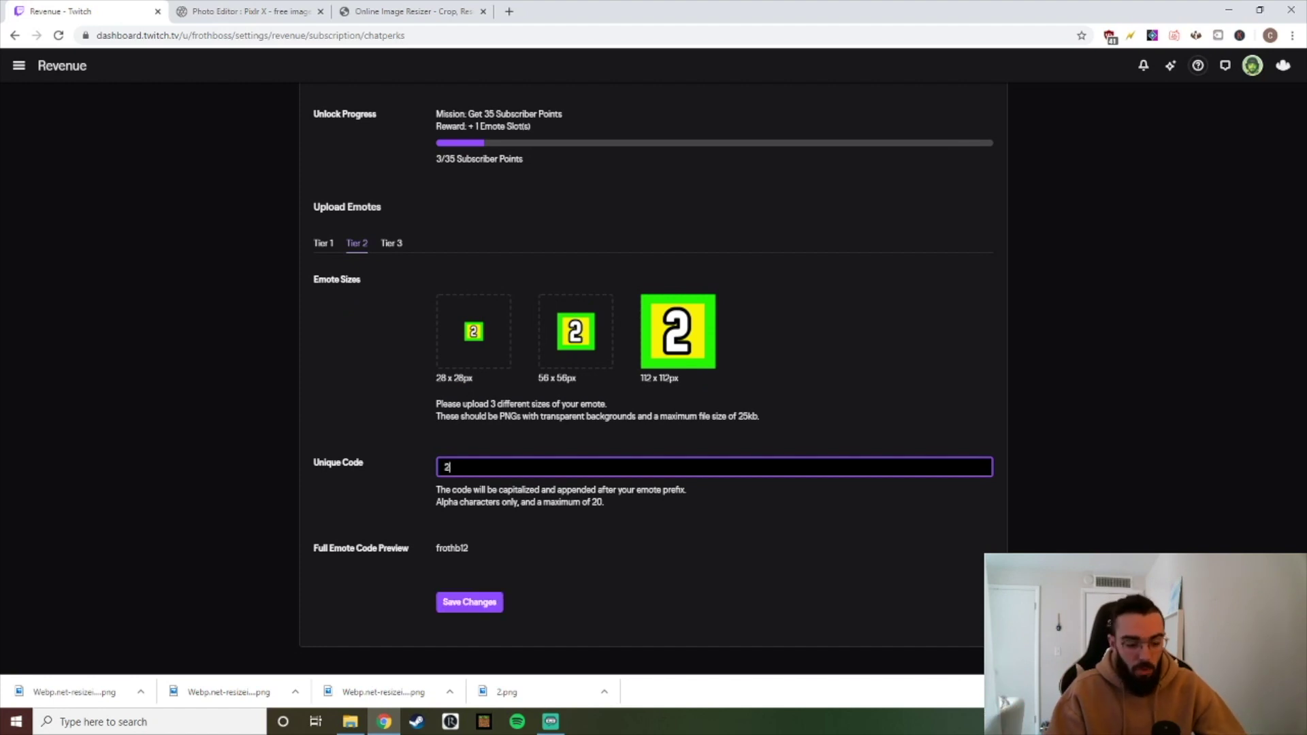
Step: Change the Tier 2 unique code from 2 to T2 and save
key(BackSpace)
text(T2)
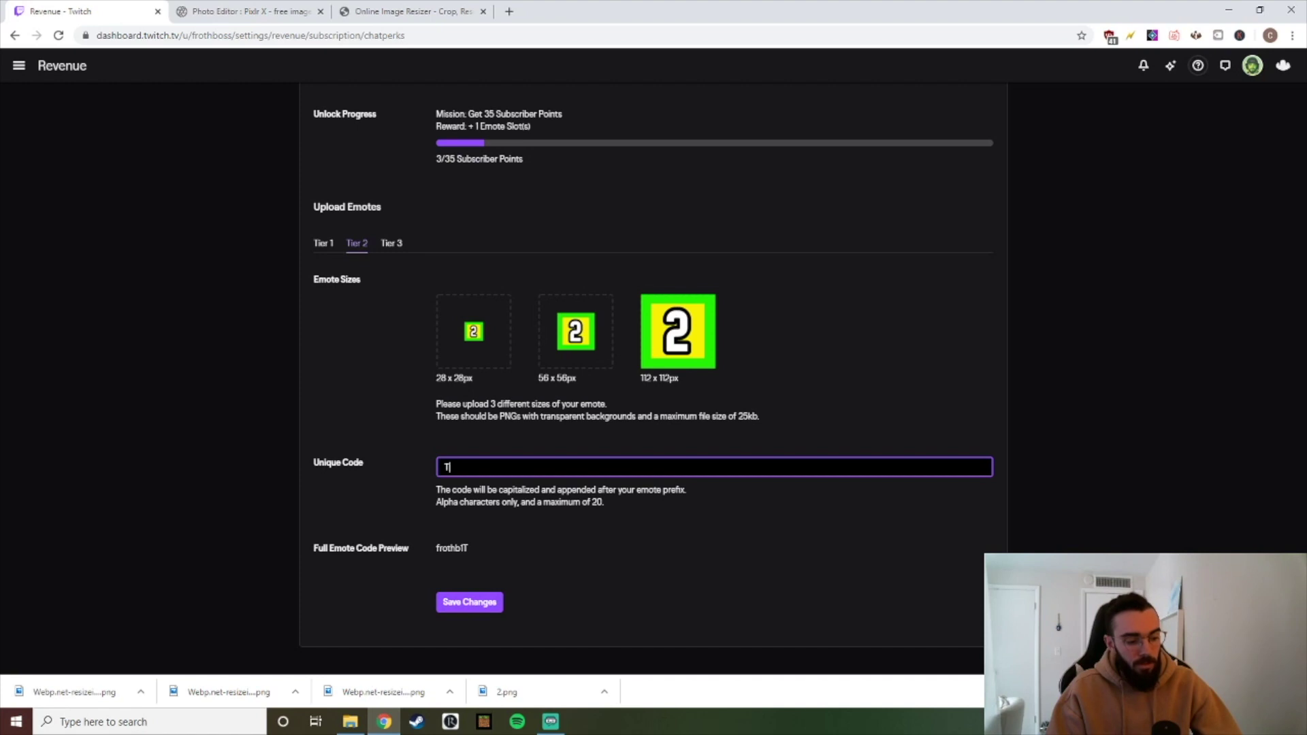
click(476, 604)
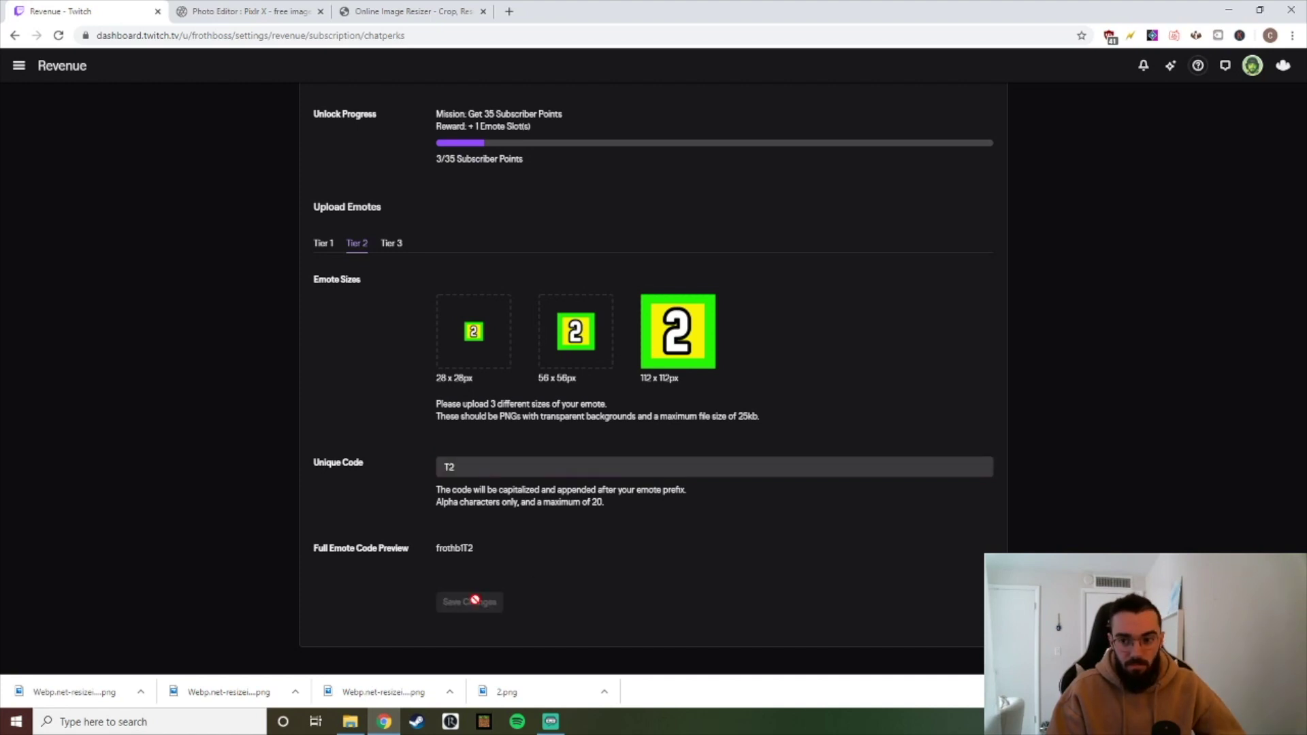